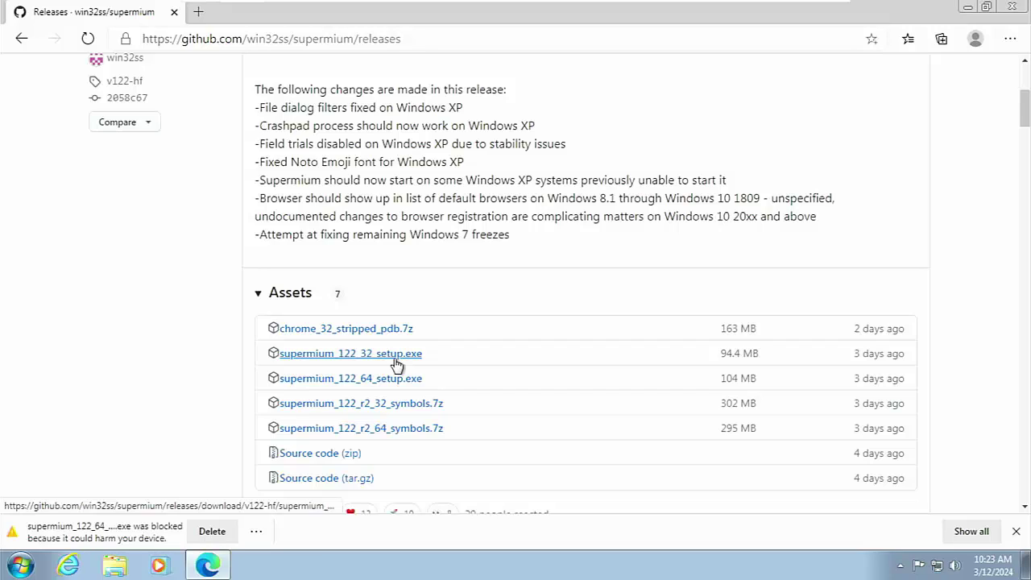
Keep the blocked supermium_122_64_setup.exe download despite the SmartScreen warning.
click(255, 535)
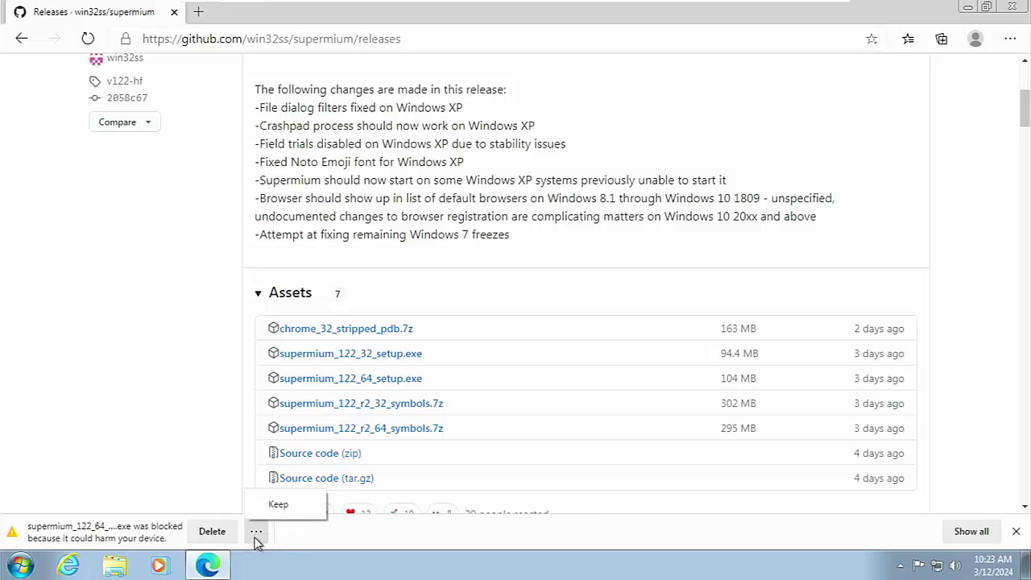
click(278, 504)
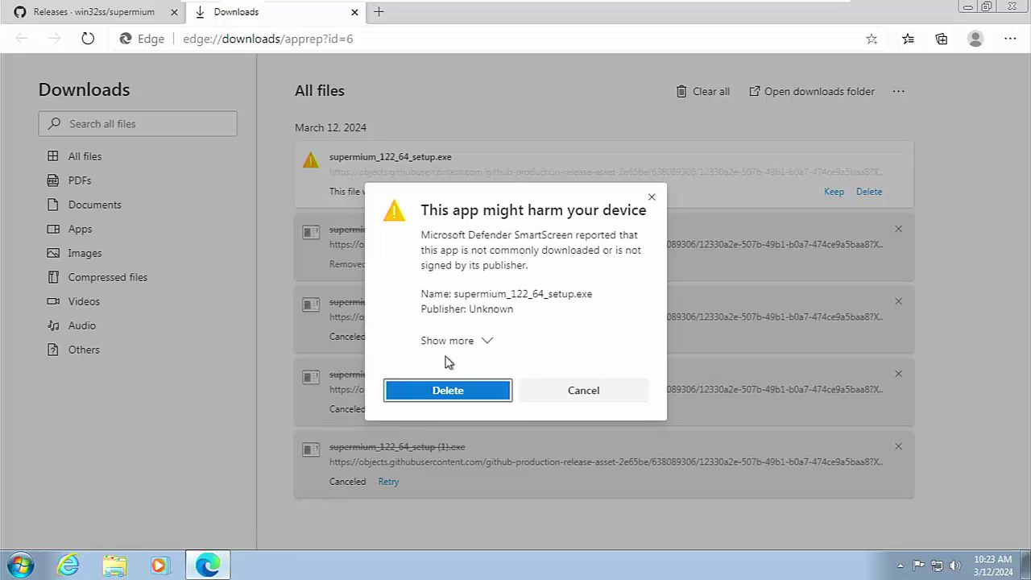
click(486, 340)
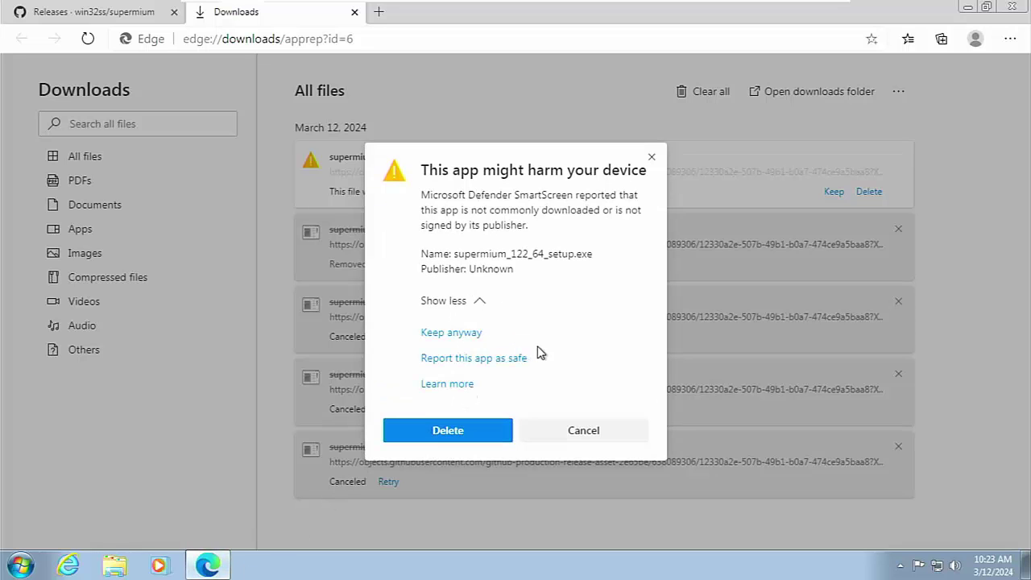
click(457, 336)
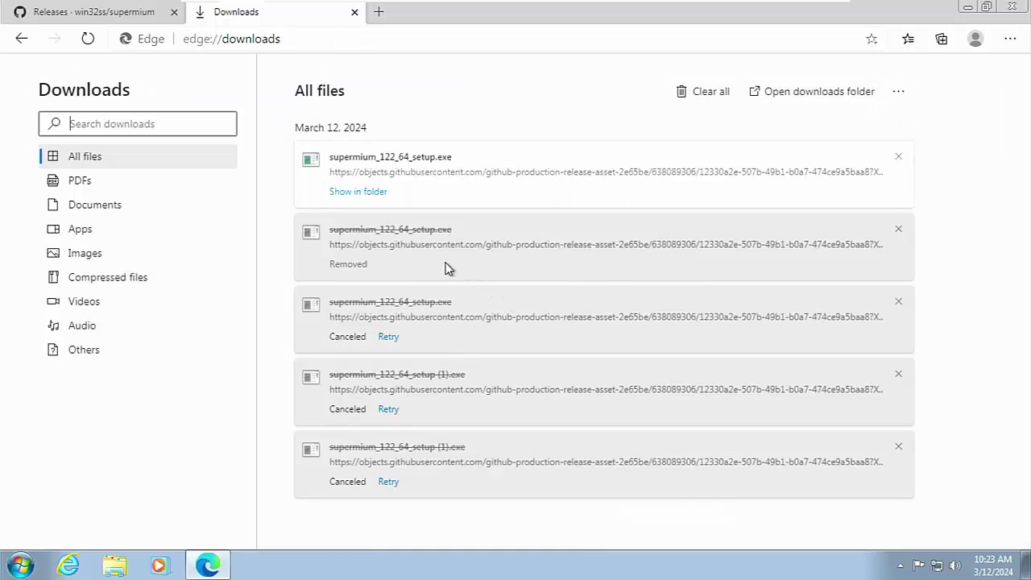
Show the downloaded installer in its folder, run it with permission to make changes, and agree to install Supermium.
click(362, 193)
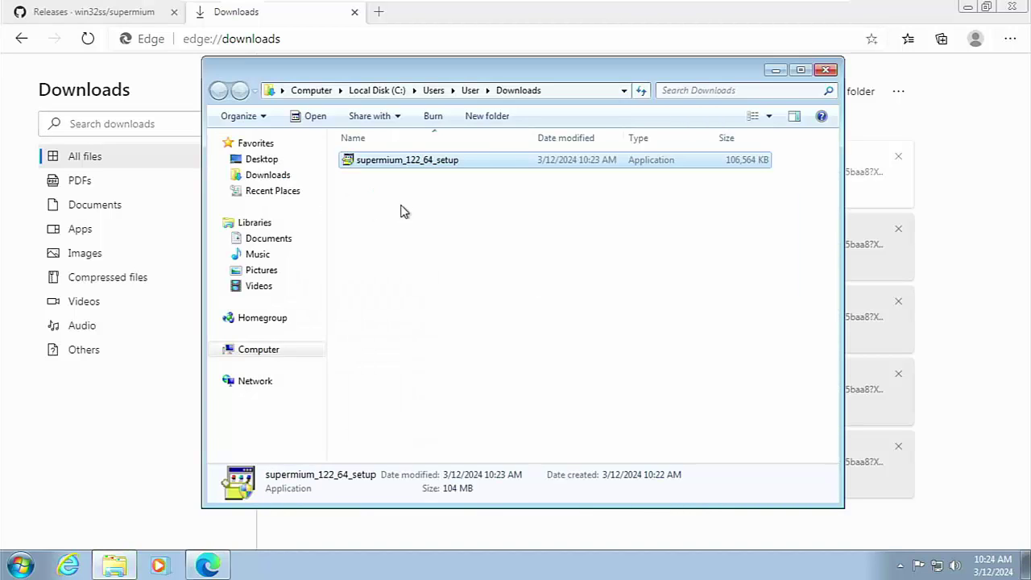
double_click(364, 163)
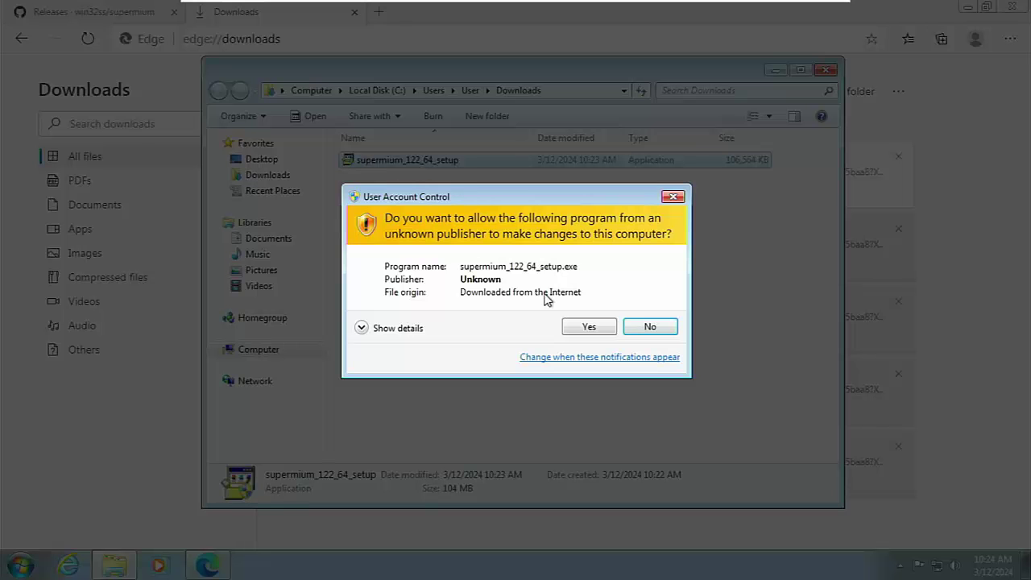
click(589, 327)
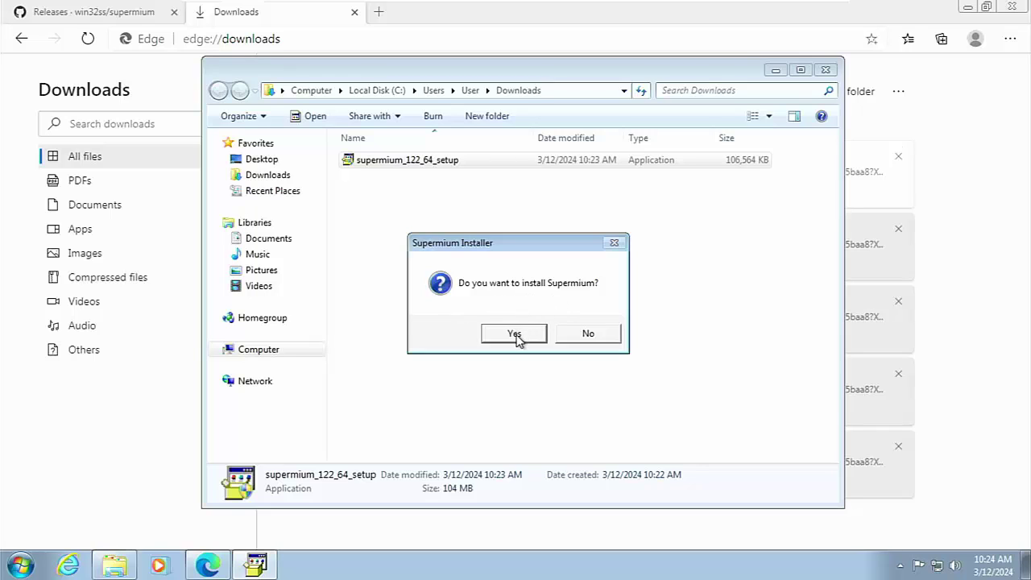
click(516, 338)
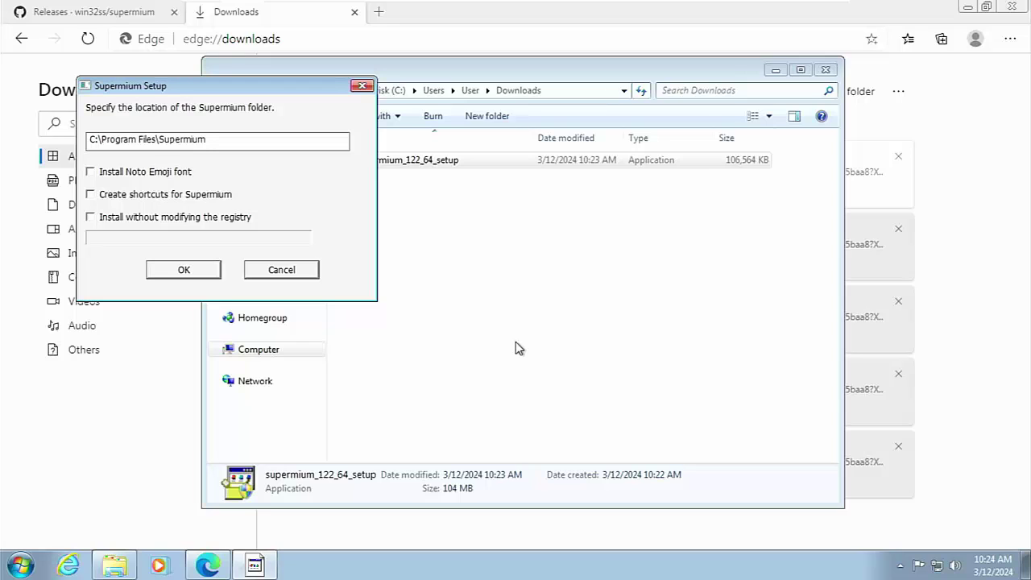
Install Supermium with the Noto Emoji font and shortcuts enabled, and report that the program installed correctly.
click(95, 178)
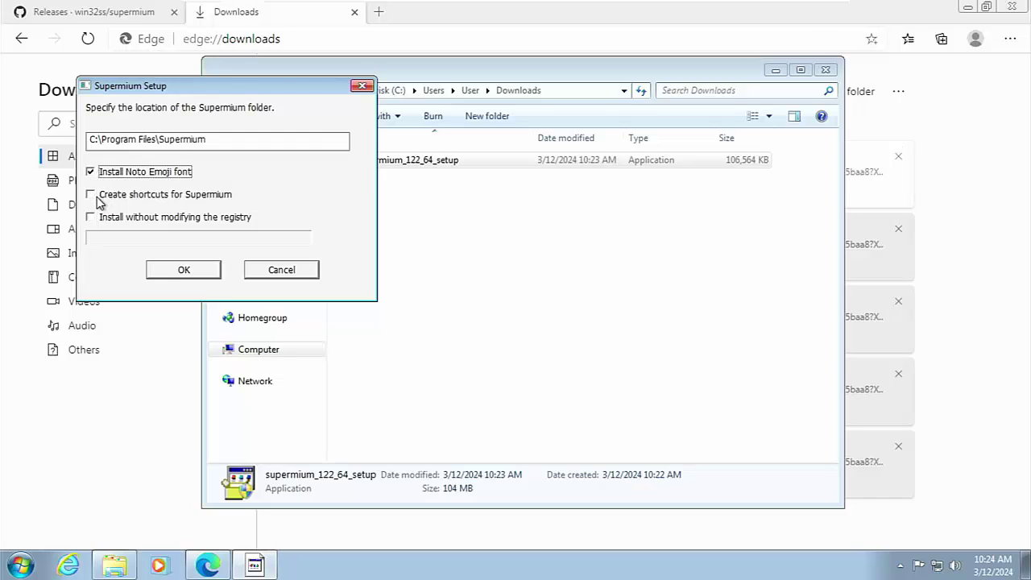
click(96, 198)
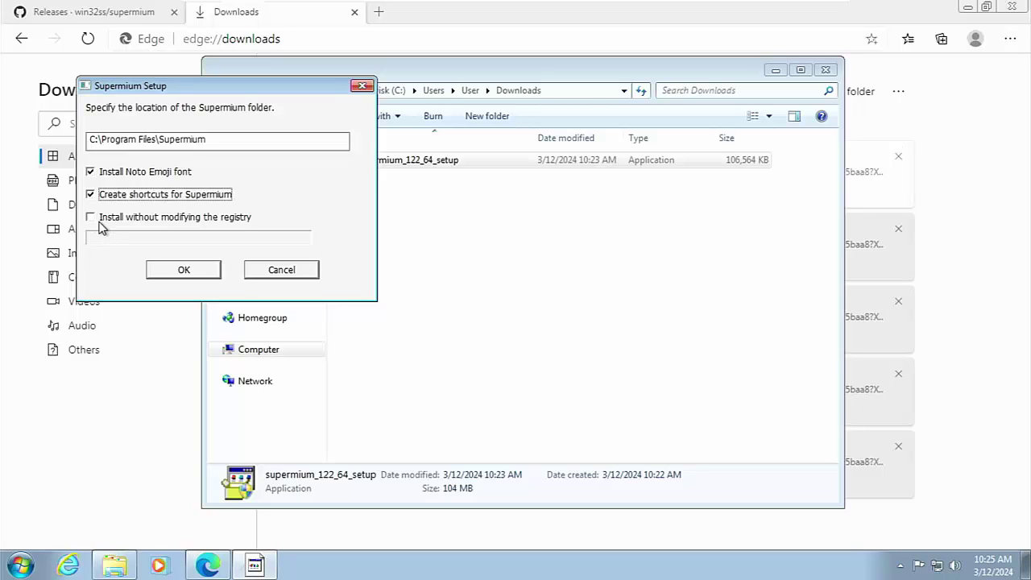
click(206, 274)
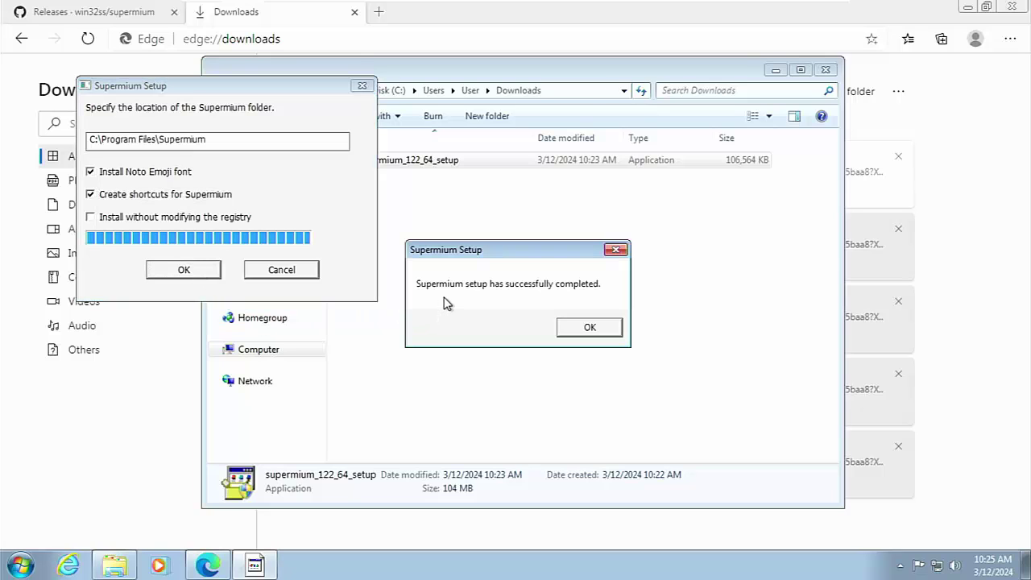
click(600, 334)
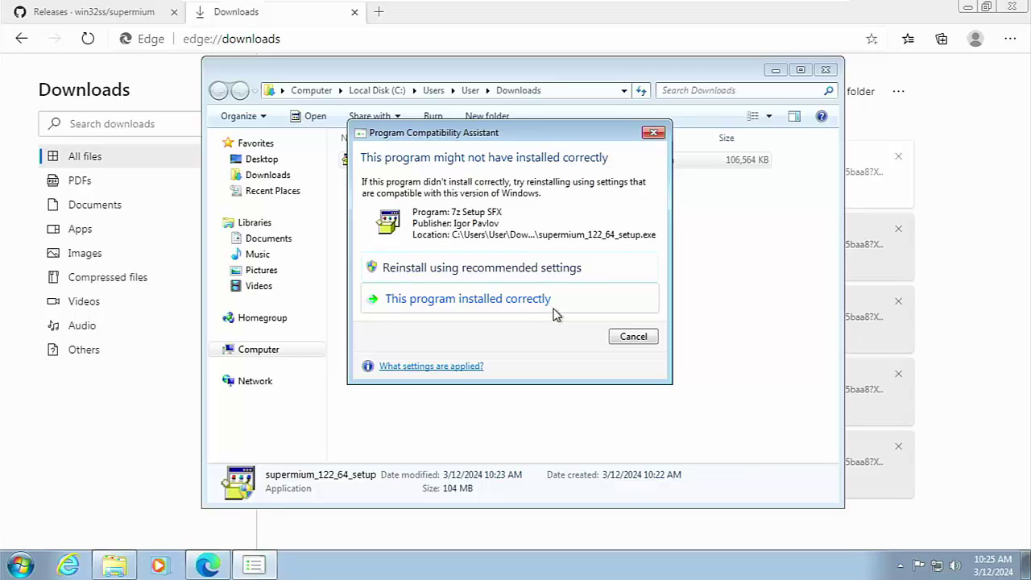
click(554, 311)
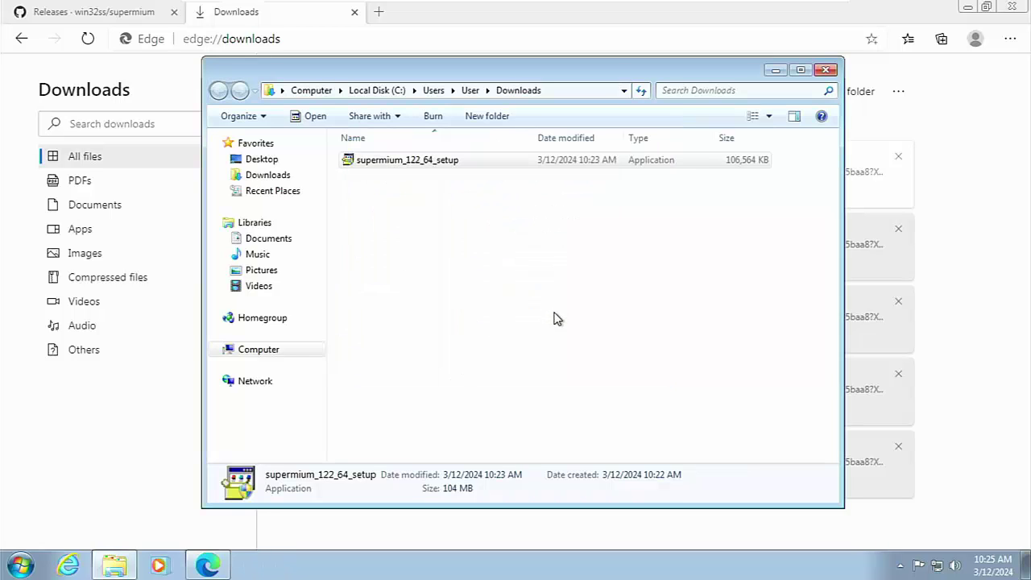
Move supermium_122_64_setup from the Downloads folder to the Recycle Bin and close the folder and browser windows.
click(424, 165)
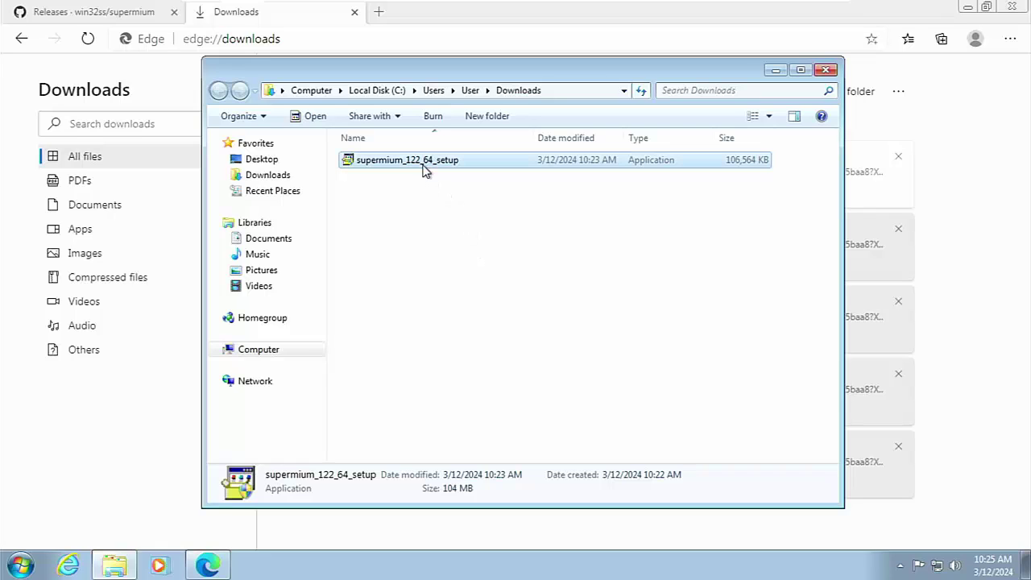
double_click(423, 167)
right_click(428, 166)
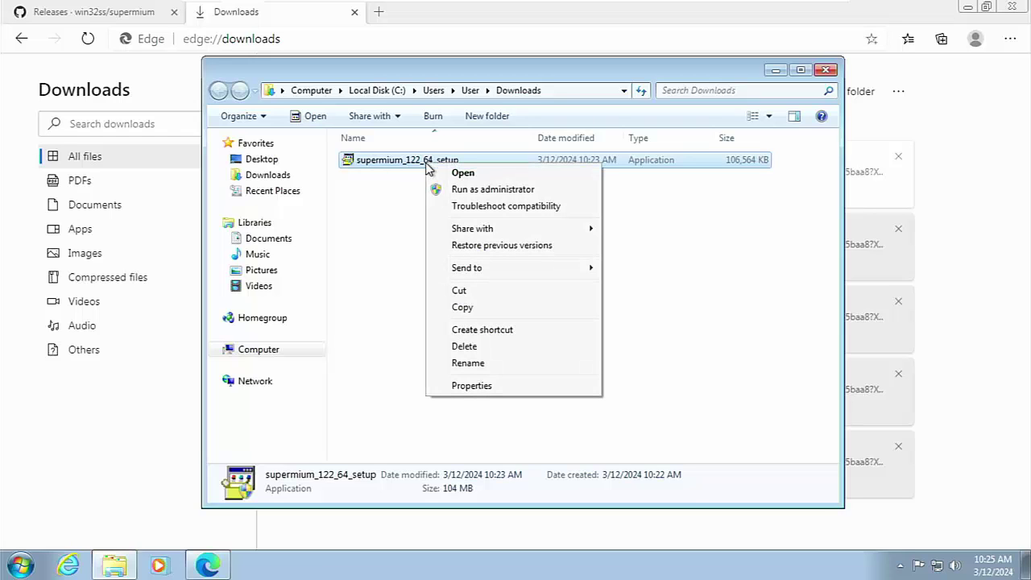
click(488, 348)
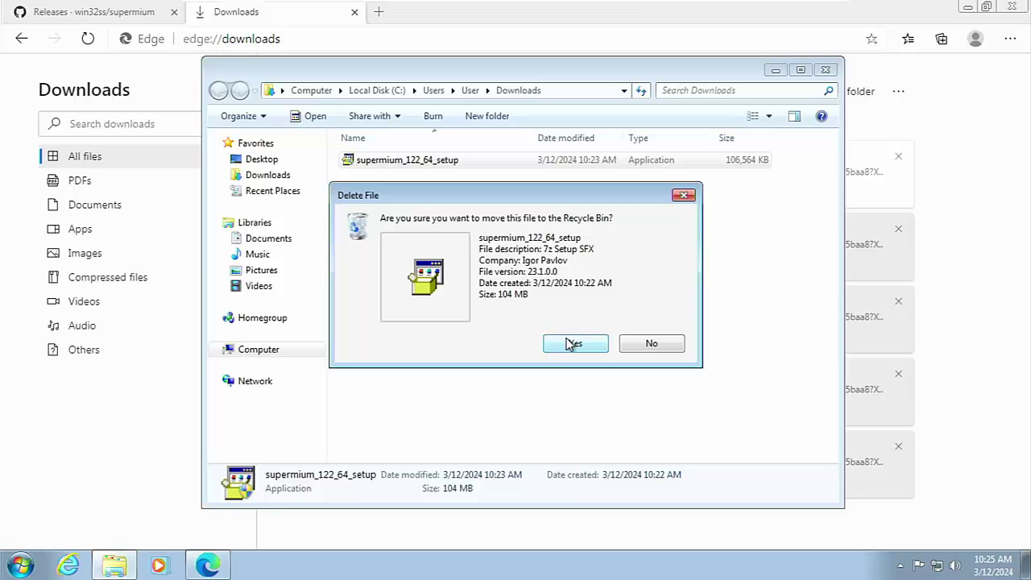
click(573, 344)
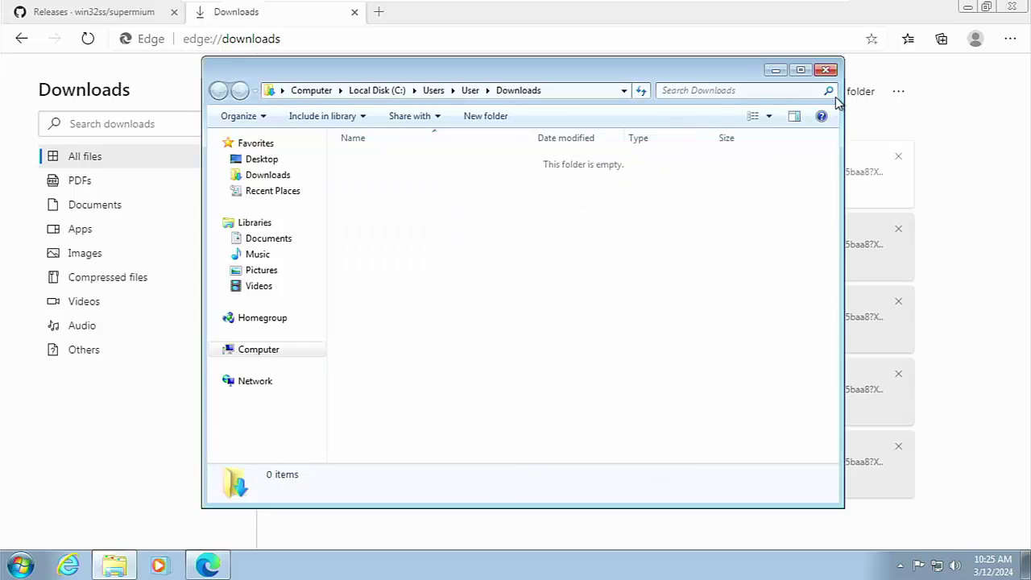
click(825, 71)
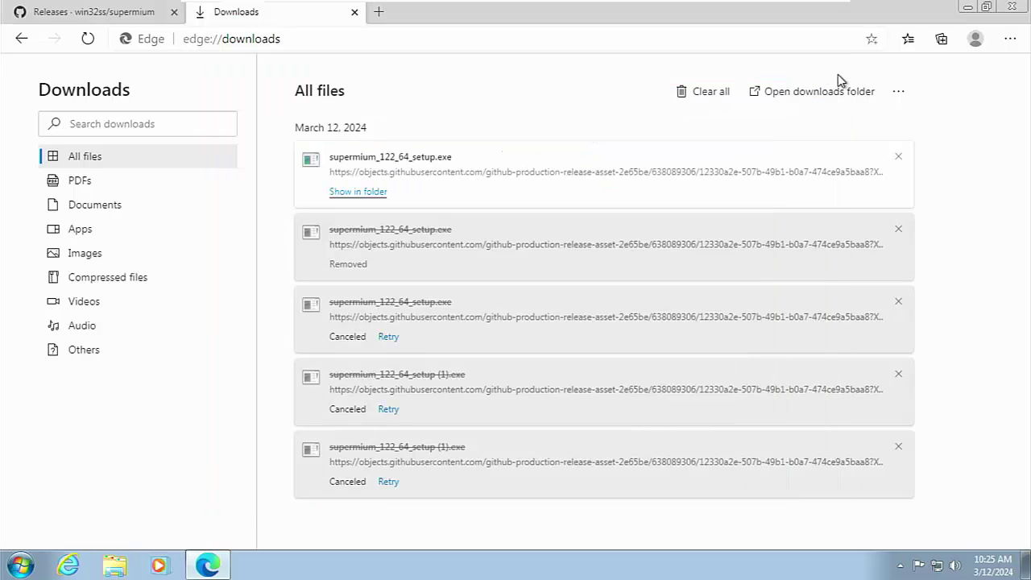
click(1013, 8)
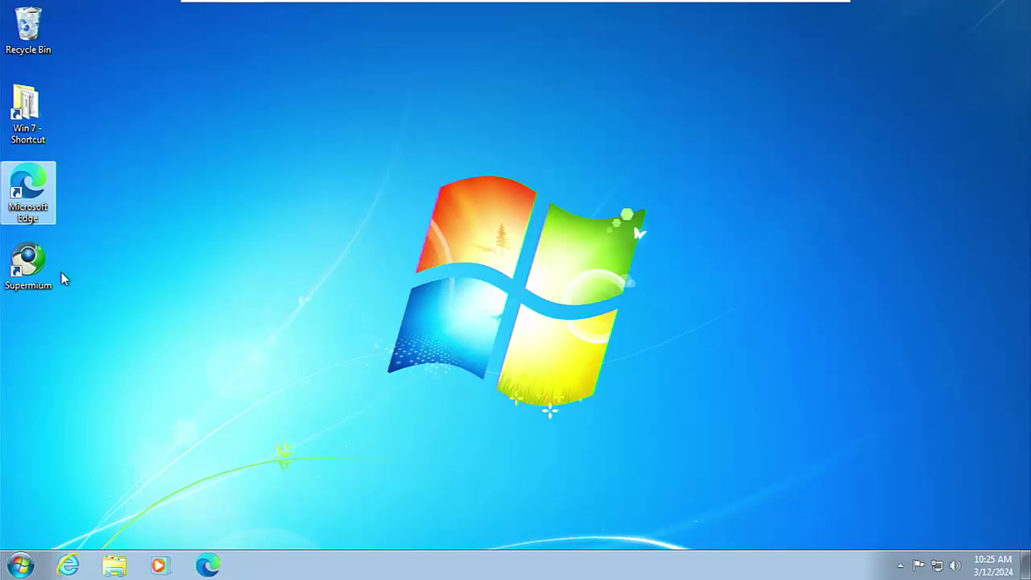
Switch to Supermium from the desktop, declining sign-in and skipping the default browser setup.
double_click(36, 266)
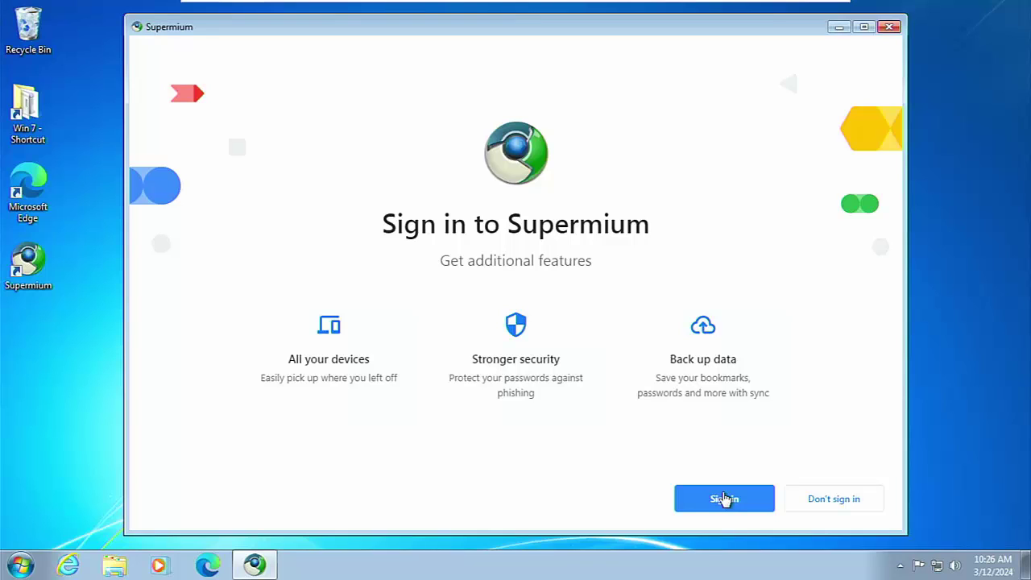
click(822, 509)
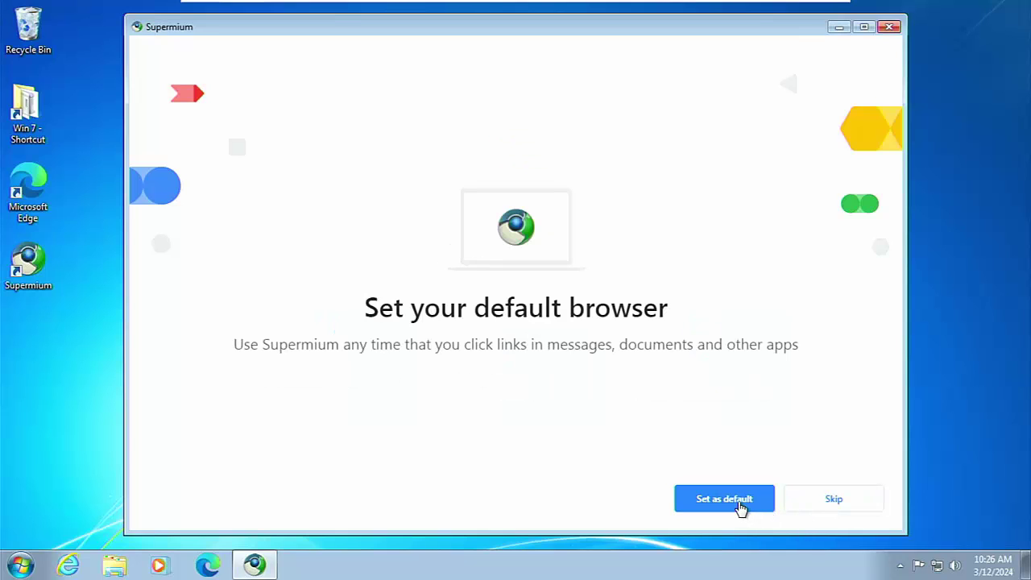
click(824, 505)
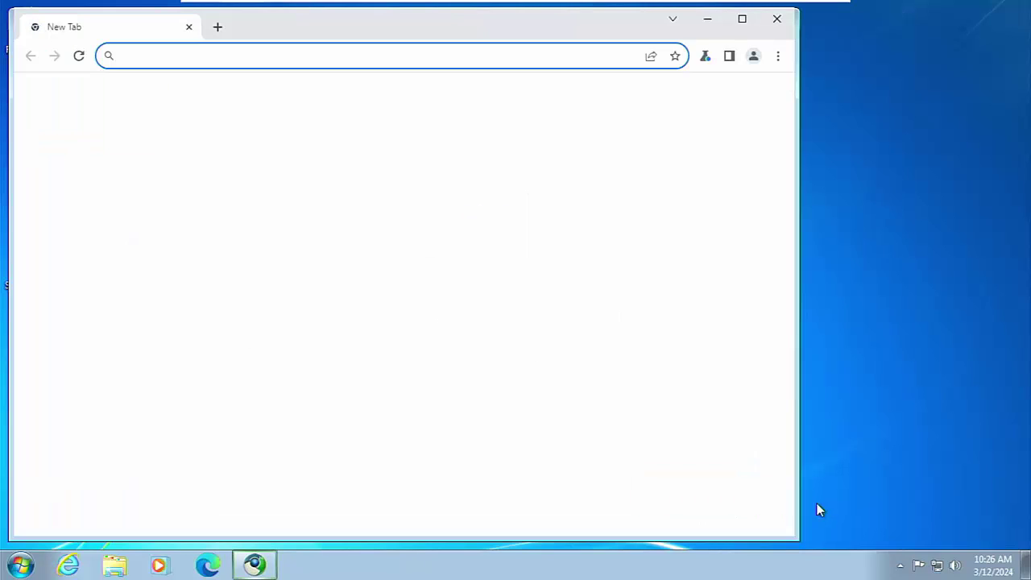
Maximize the browser window and open the About Supermium page to check the version.
click(742, 20)
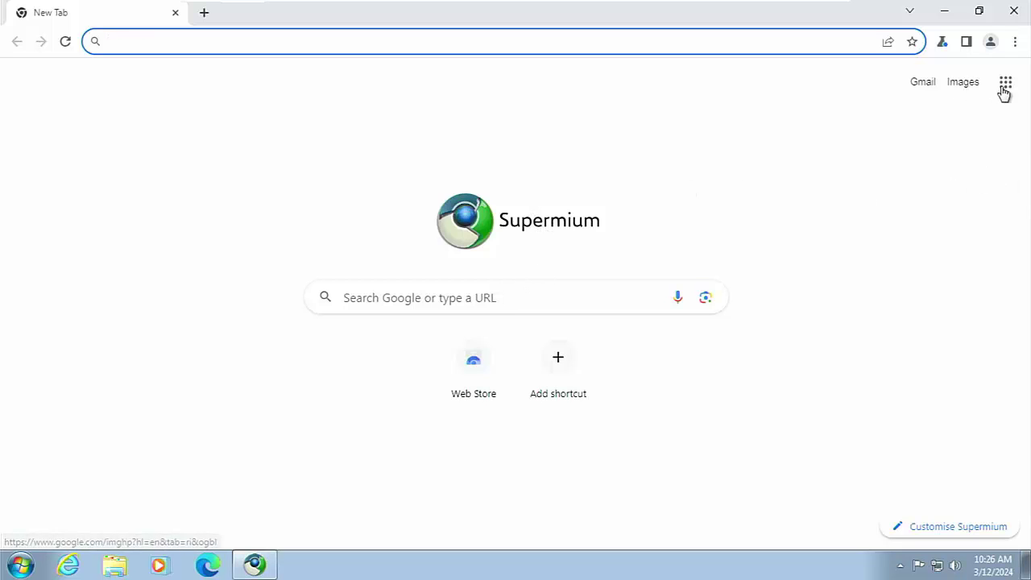
click(1016, 42)
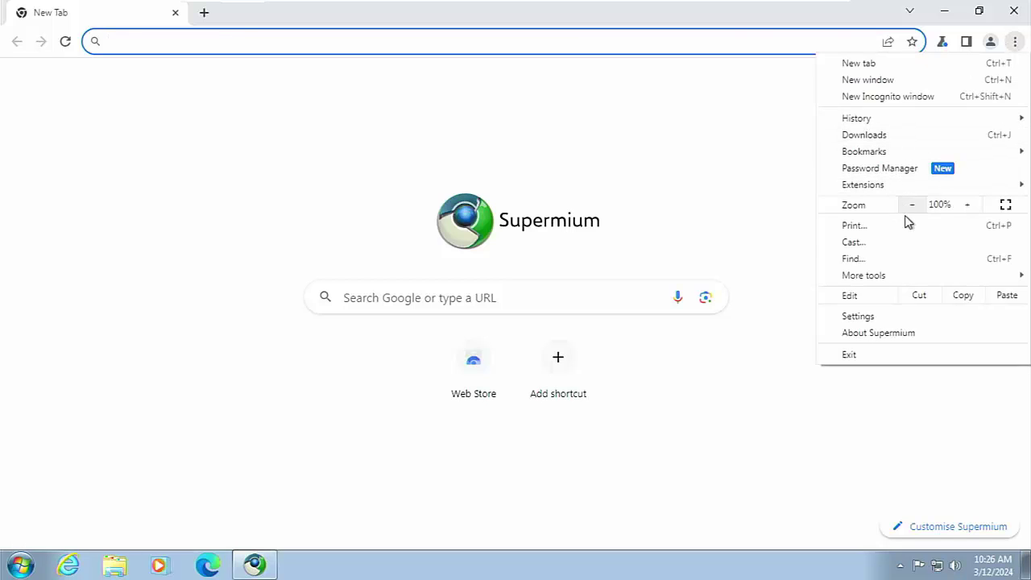
click(878, 336)
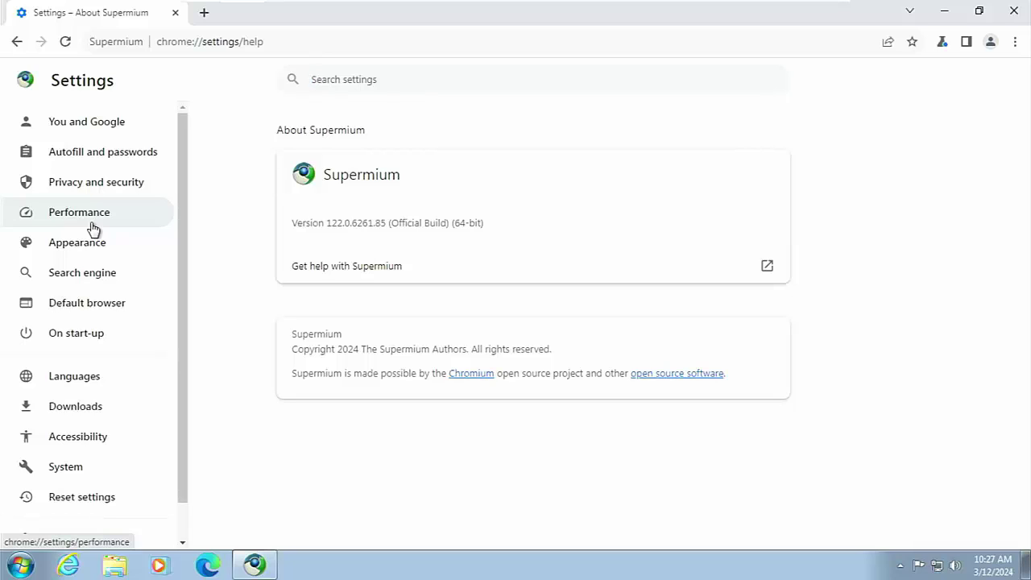
Load the website bbc.co.uk in the current tab.
key(ctrl+l)
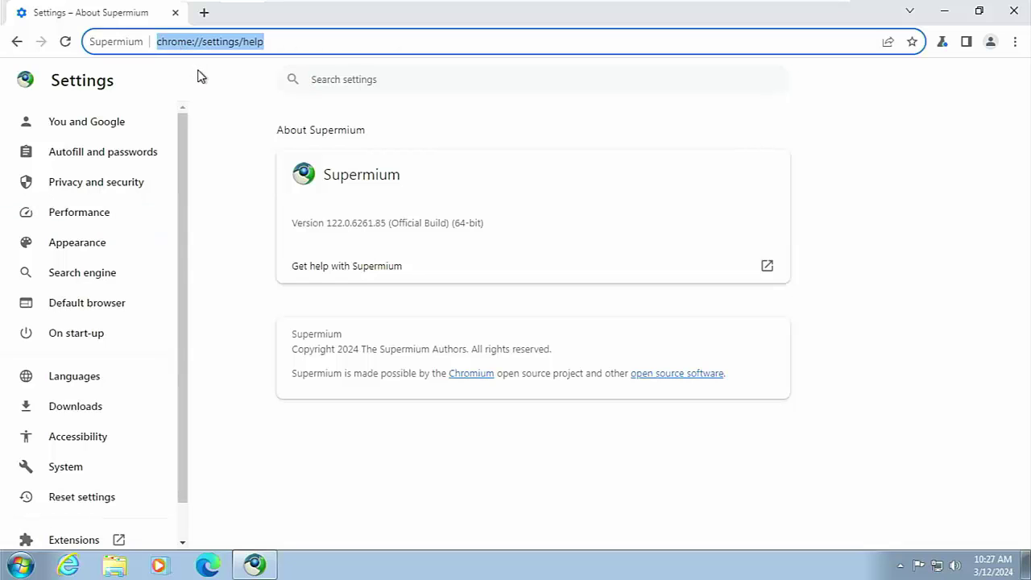
text(bbc.c)
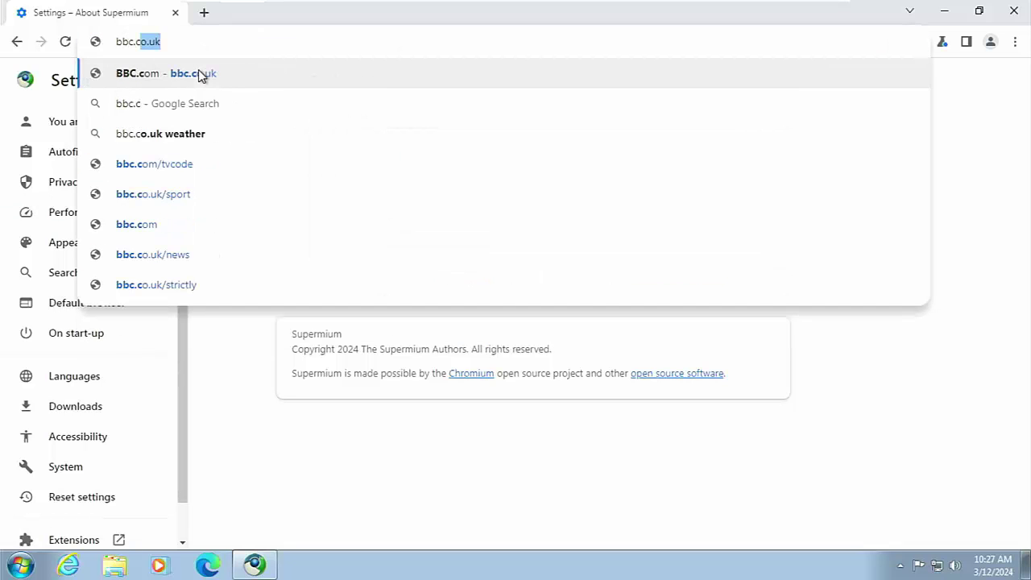
text(o.uk)
key(Return)
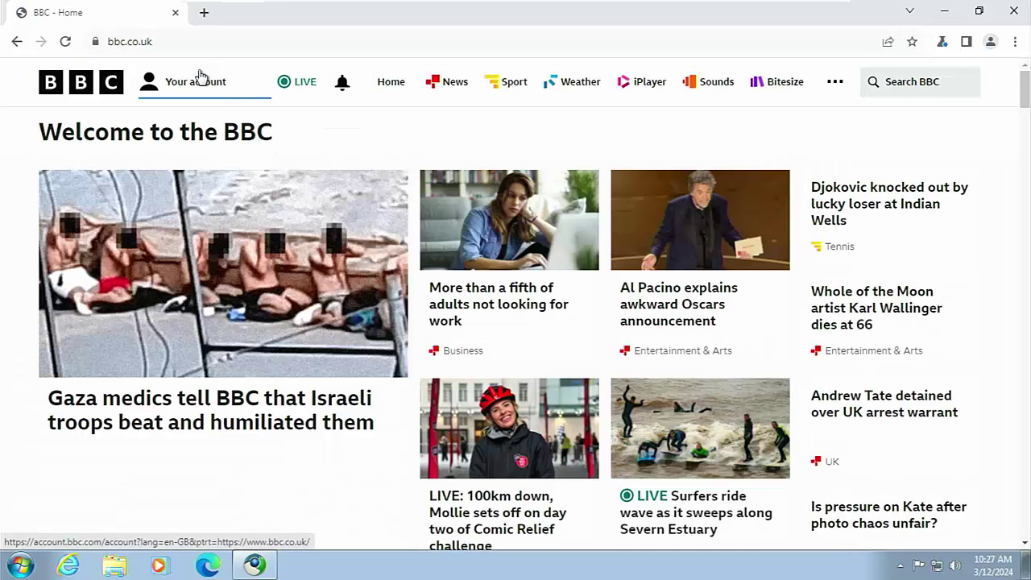
Load google.co.uk in the current tab in place of the BBC home page.
click(163, 49)
text(goog)
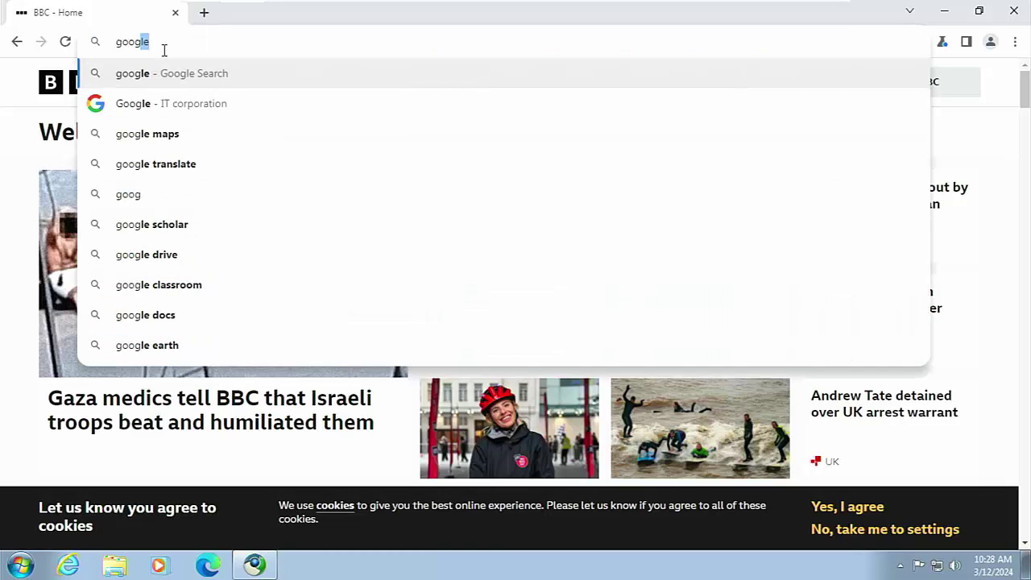
key(Return)
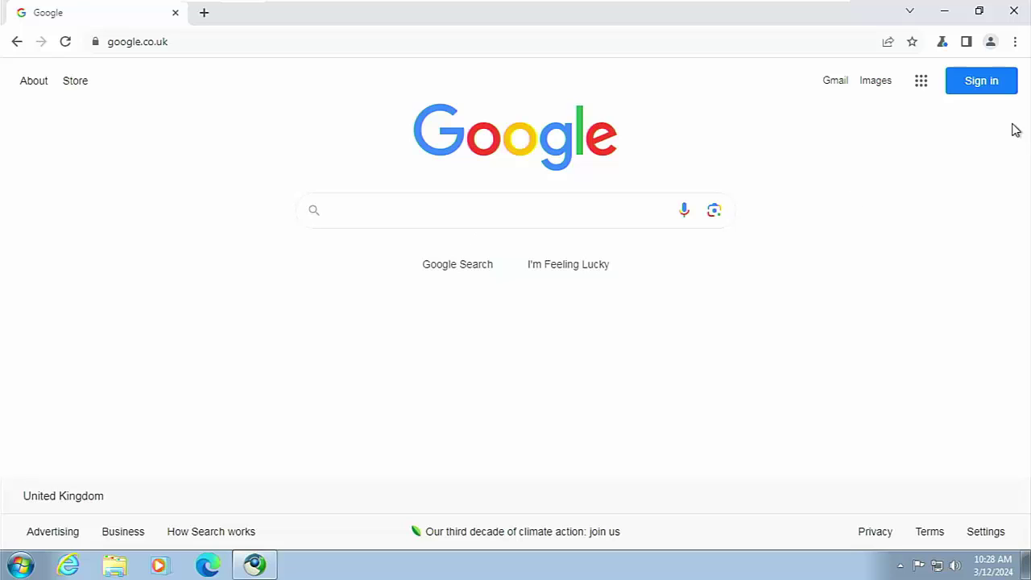
click(1014, 41)
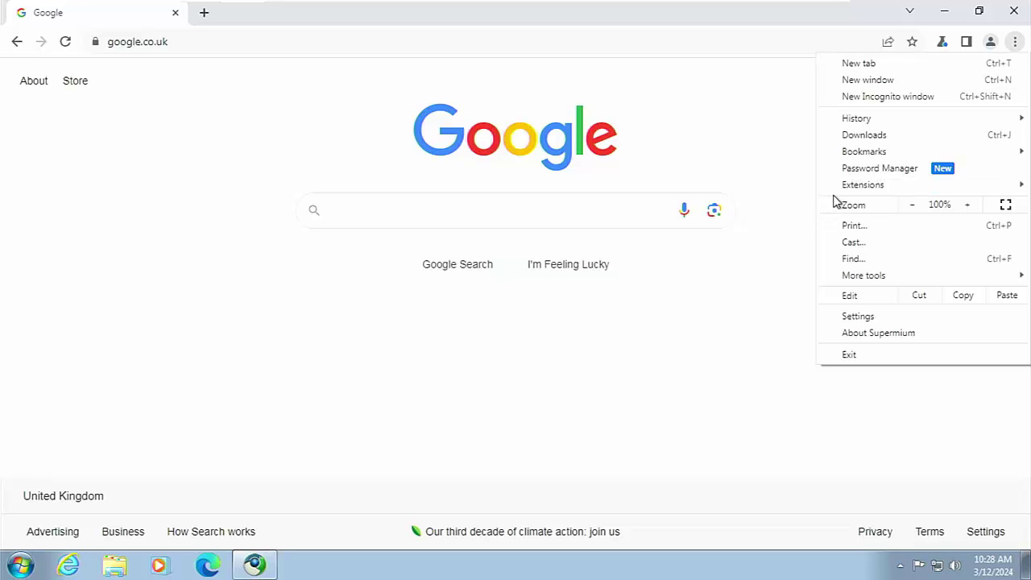
mouse_move(843, 190)
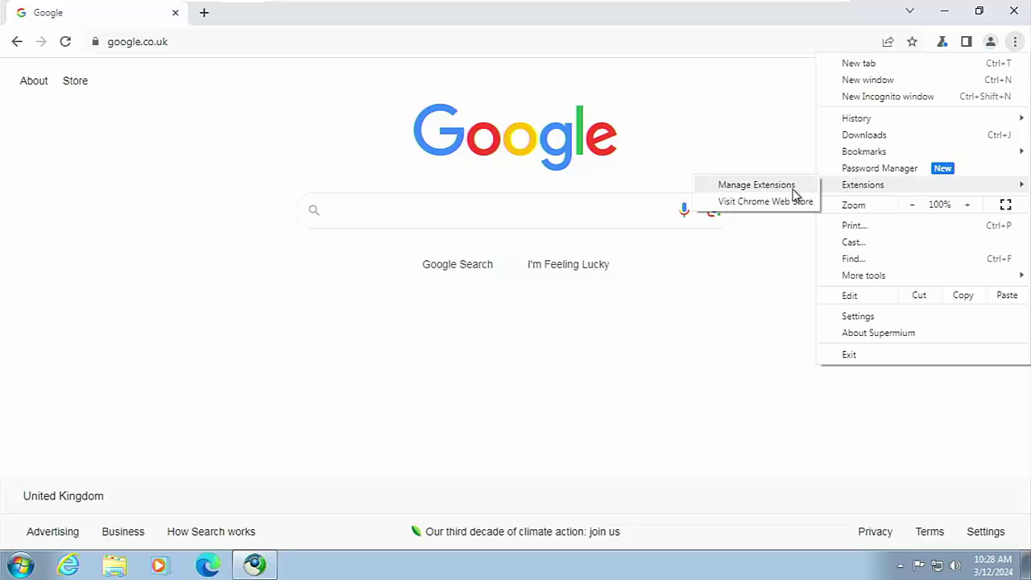
click(789, 216)
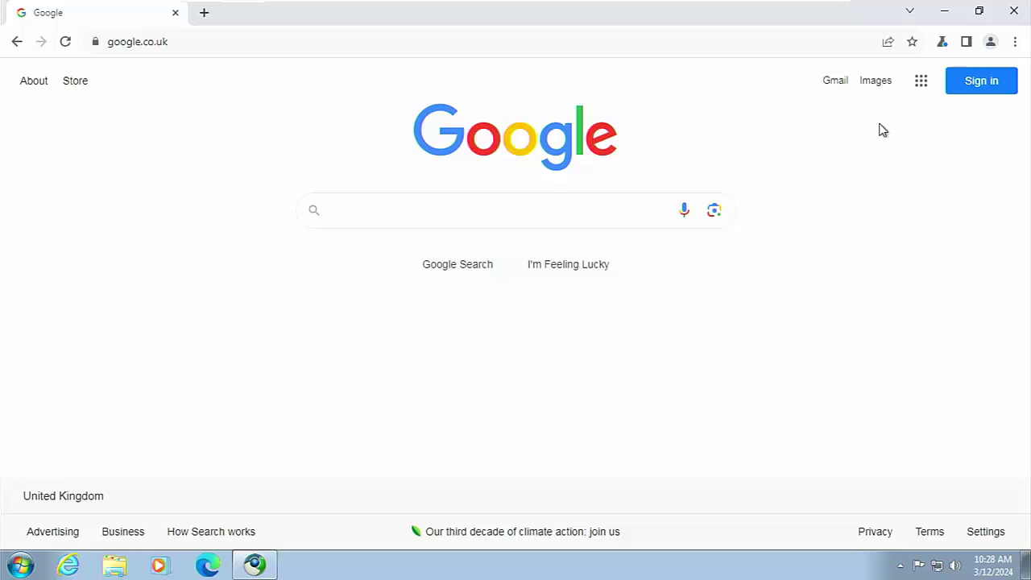
Open the Chrome Web Store from the browser's extension options.
click(1014, 41)
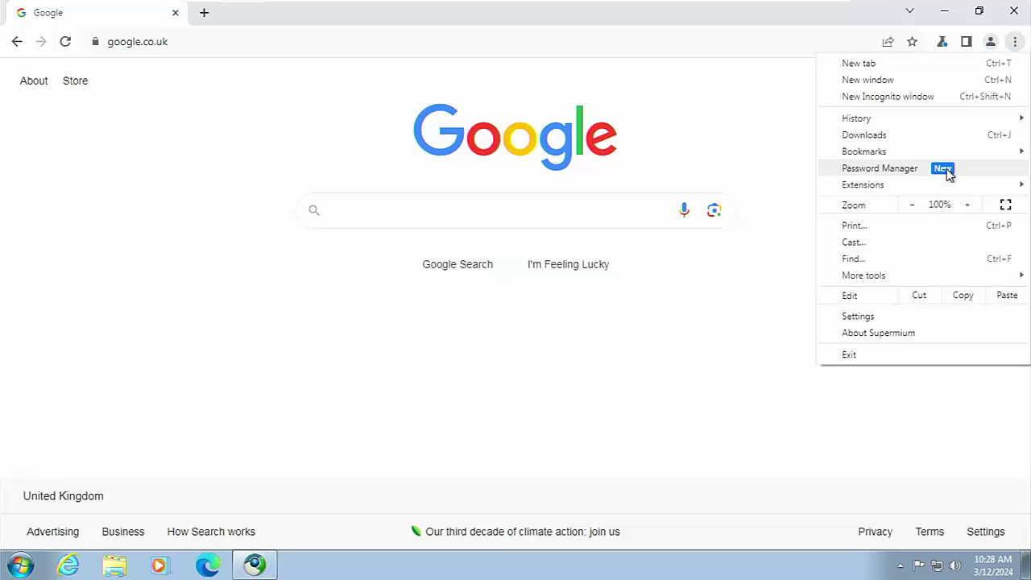
mouse_move(925, 184)
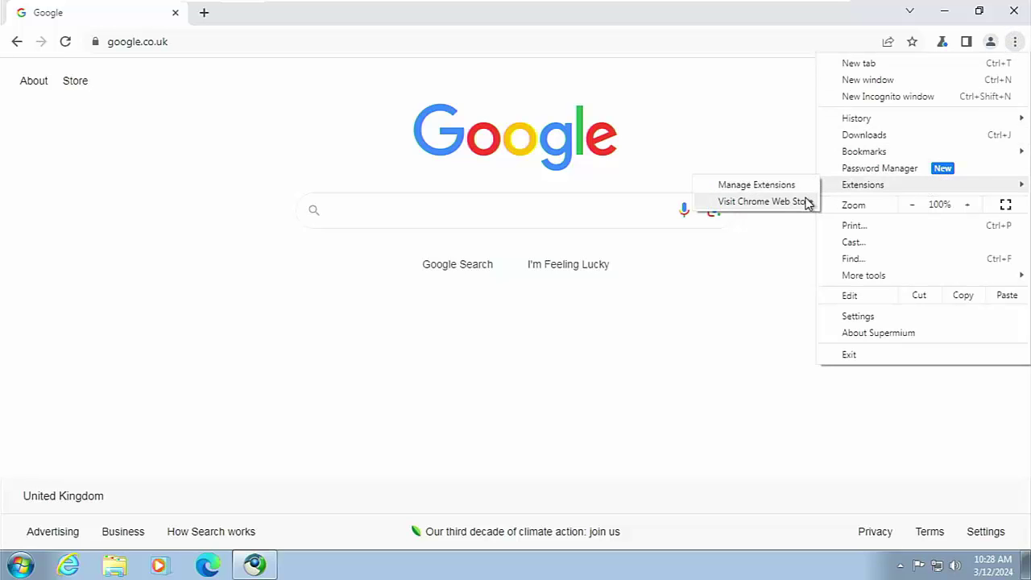
click(801, 202)
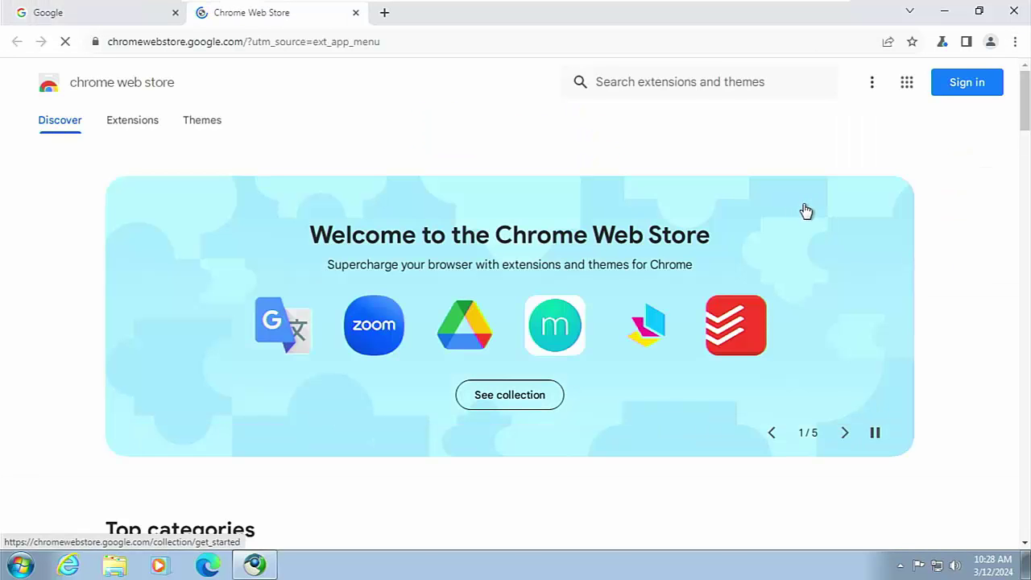
Look through the Discover, Extensions and Themes pages of the Chrome Web Store.
scroll(810, 214, down, 3)
scroll(814, 208, down, 8)
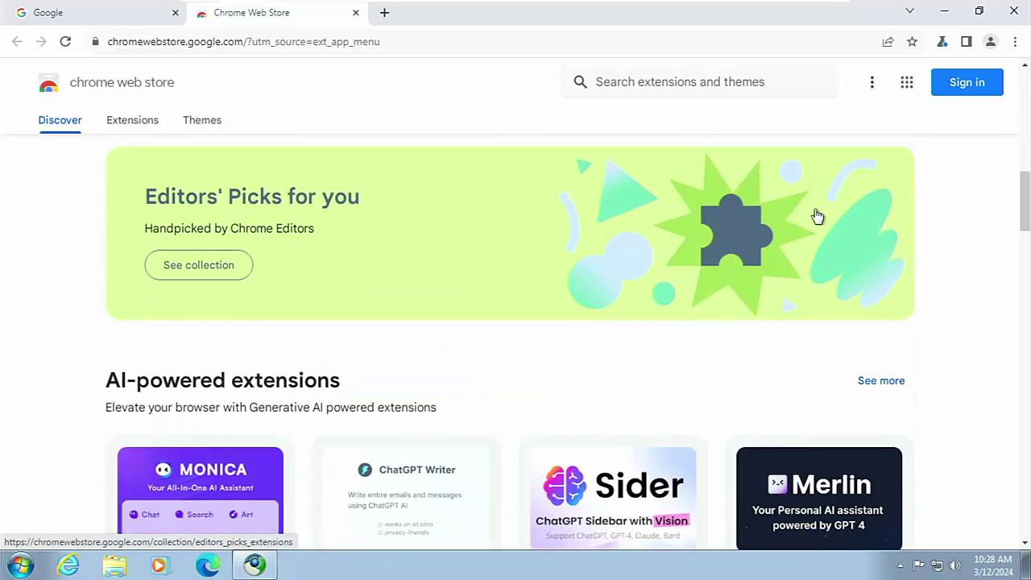
scroll(817, 215, down, 10)
scroll(794, 214, down, 4)
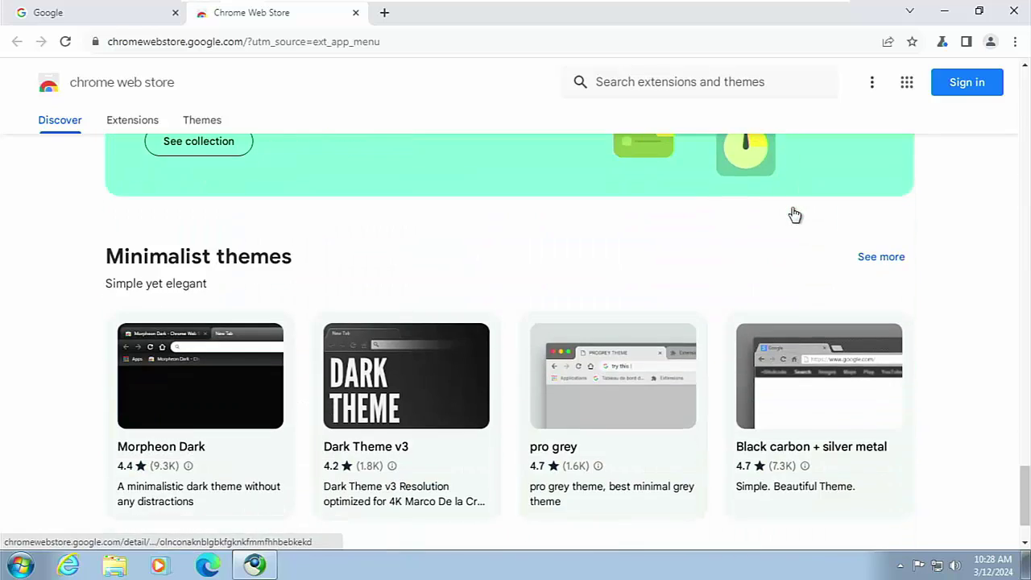
scroll(794, 214, down, 1)
click(132, 119)
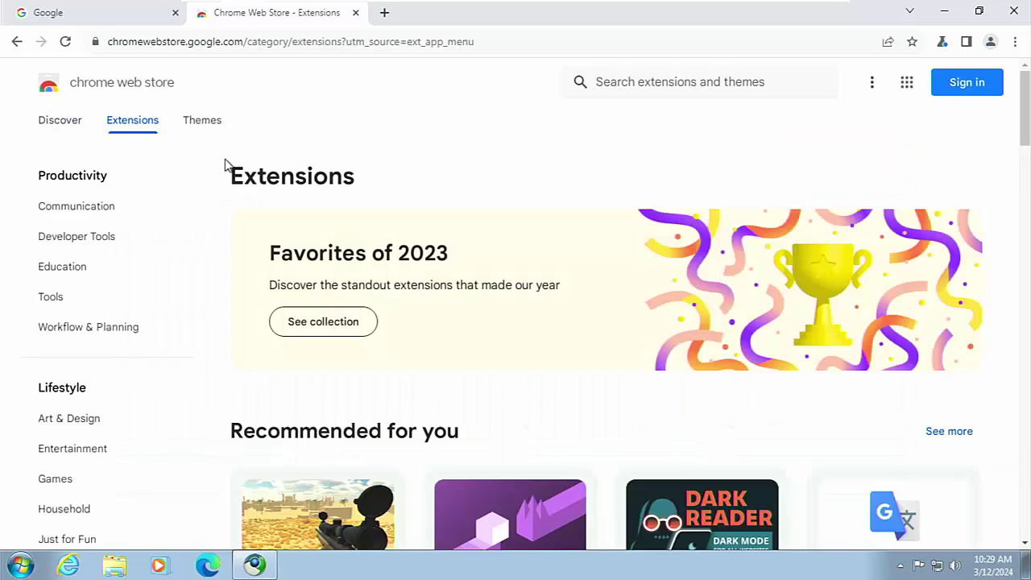
click(203, 120)
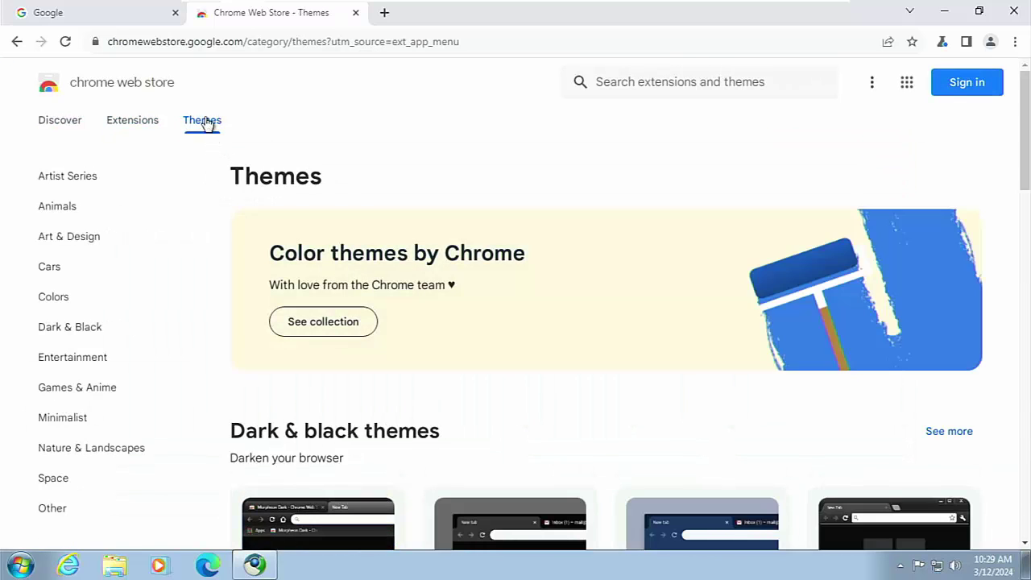
scroll(229, 149, down, 6)
scroll(239, 155, down, 3)
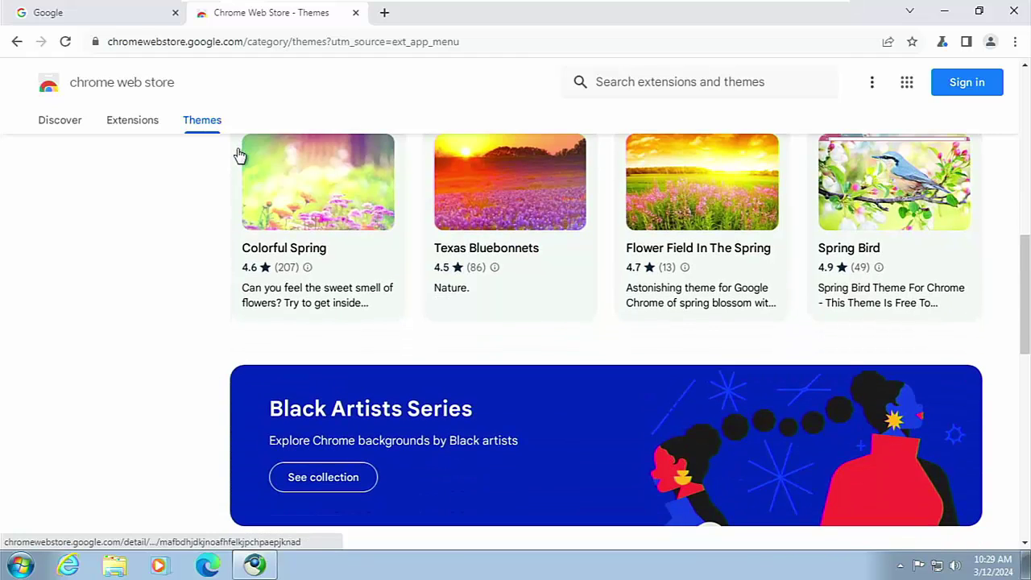
scroll(234, 153, up, 8)
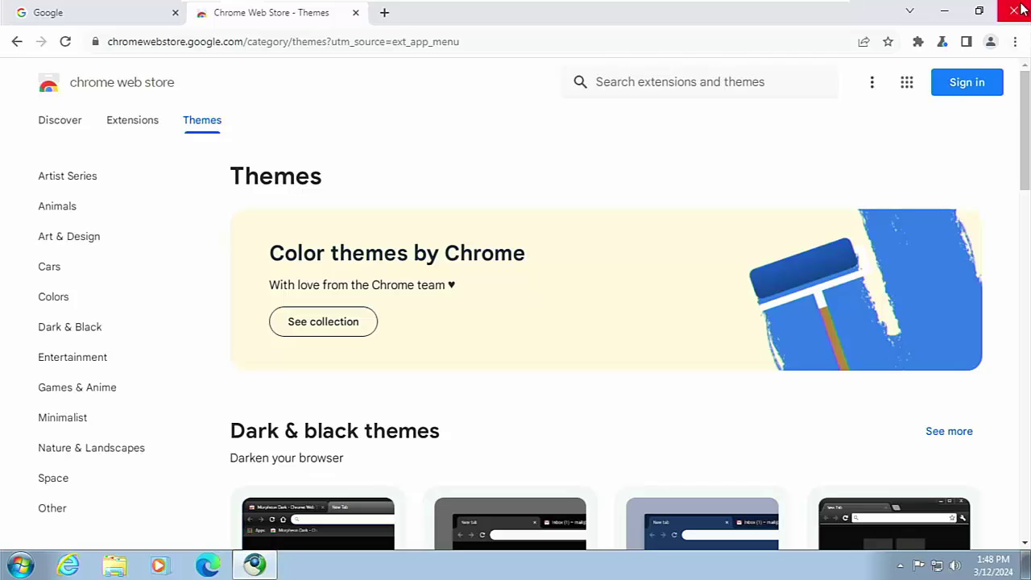
Open the About Supermium page to check the installed version.
click(1014, 41)
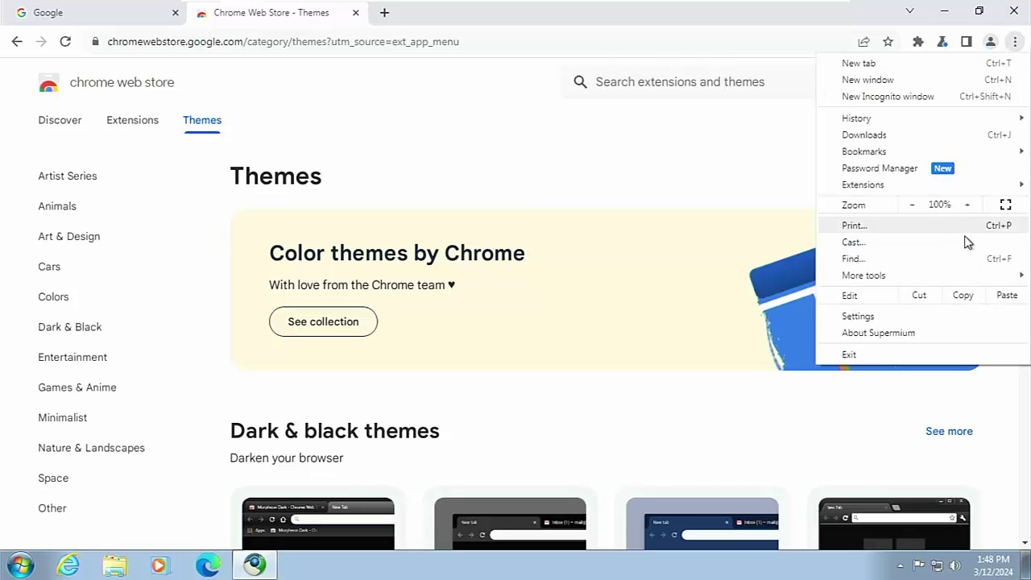
click(931, 333)
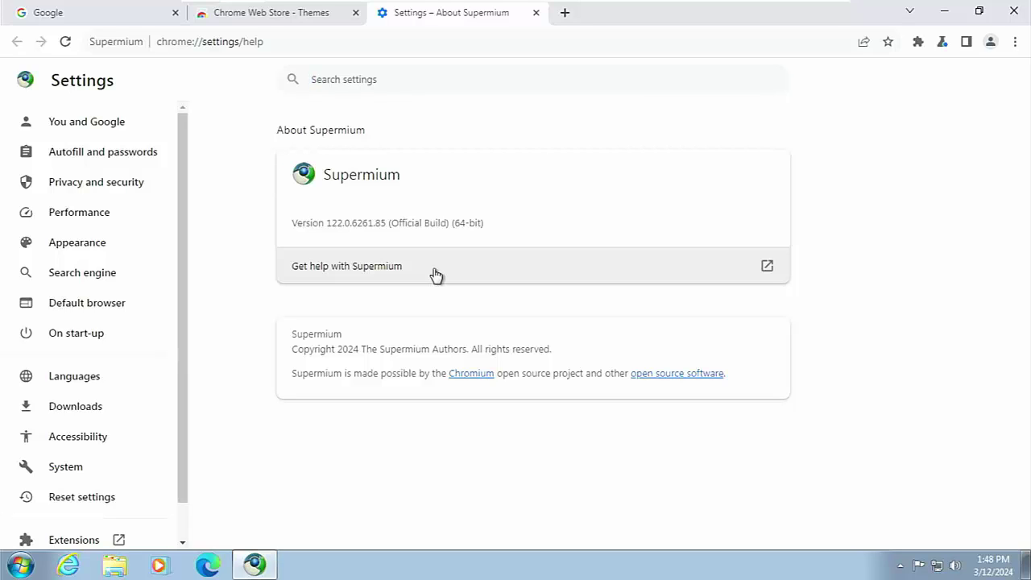
Load cwtek.co.uk/wd/ in the existing Google tab.
click(116, 20)
click(188, 40)
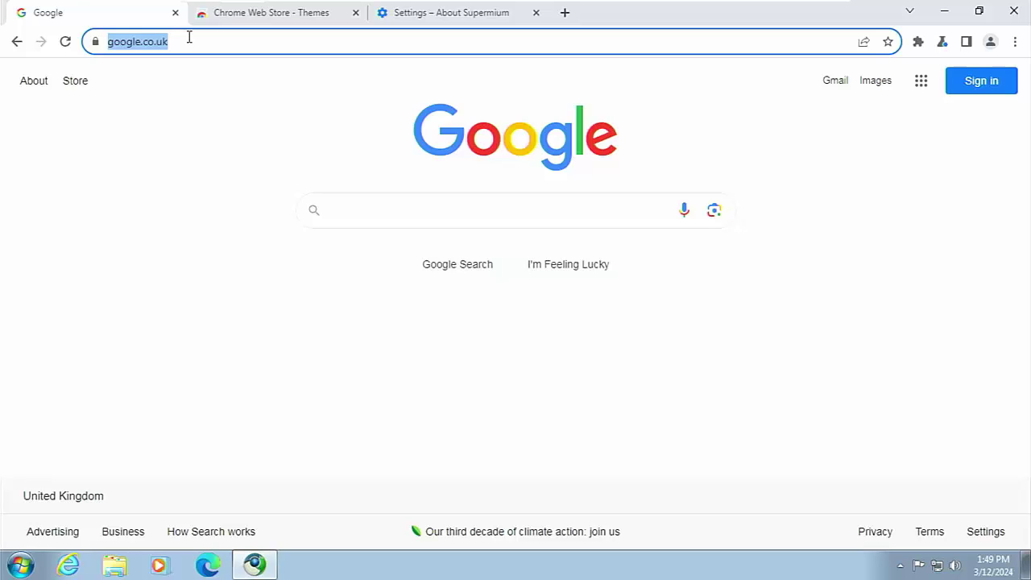
text(cwtek)
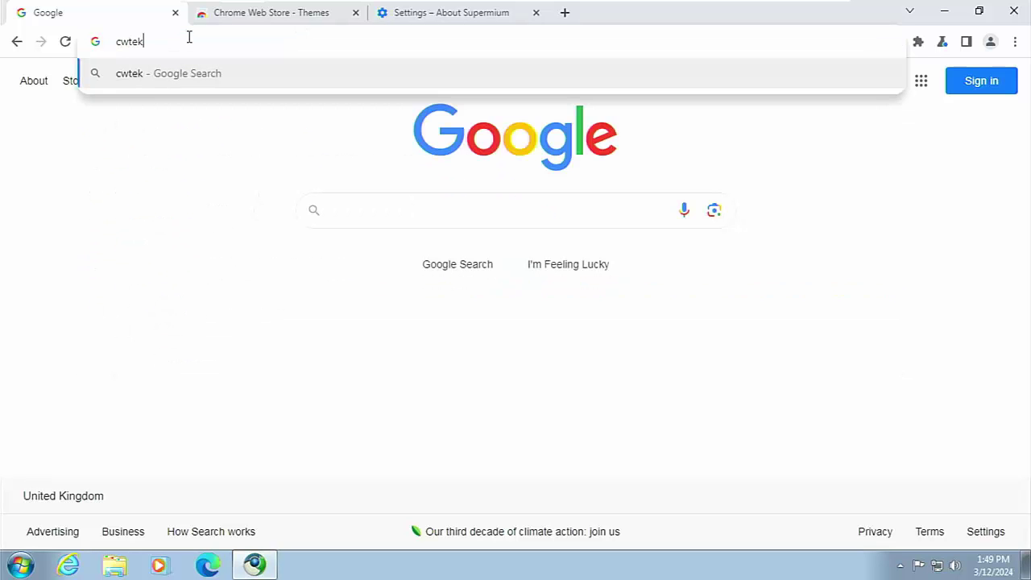
text(.co)
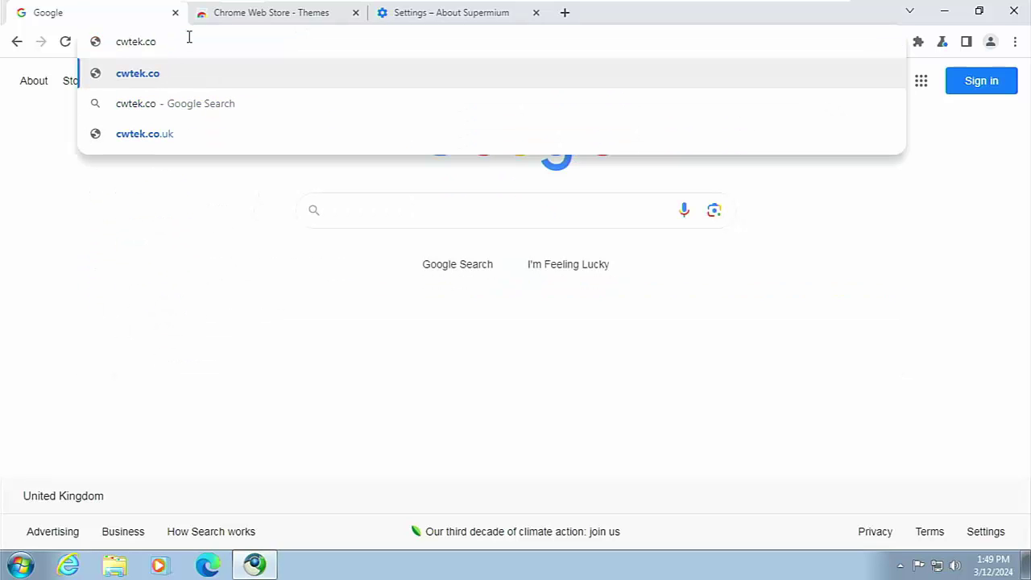
text(.uk/wd/)
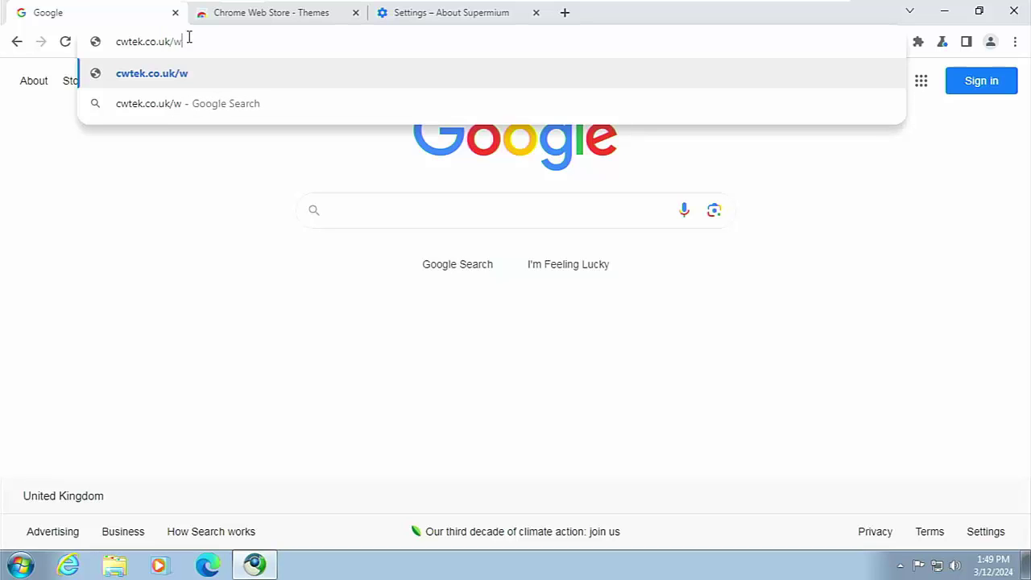
key(Return)
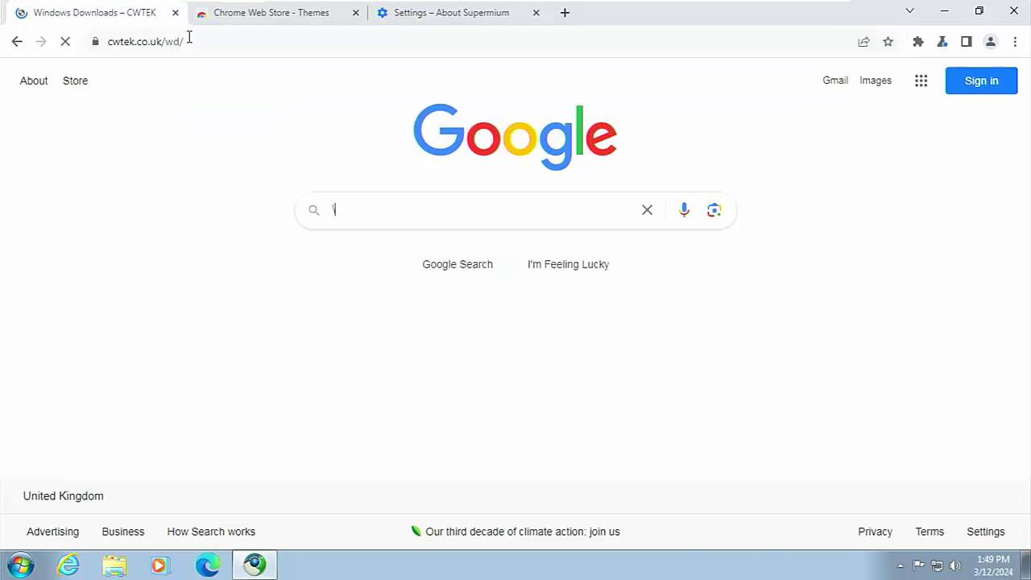
Manage the site's data consent options and confirm the choices without accepting all vendors.
scroll(955, 313, down, 1)
scroll(955, 313, down, 5)
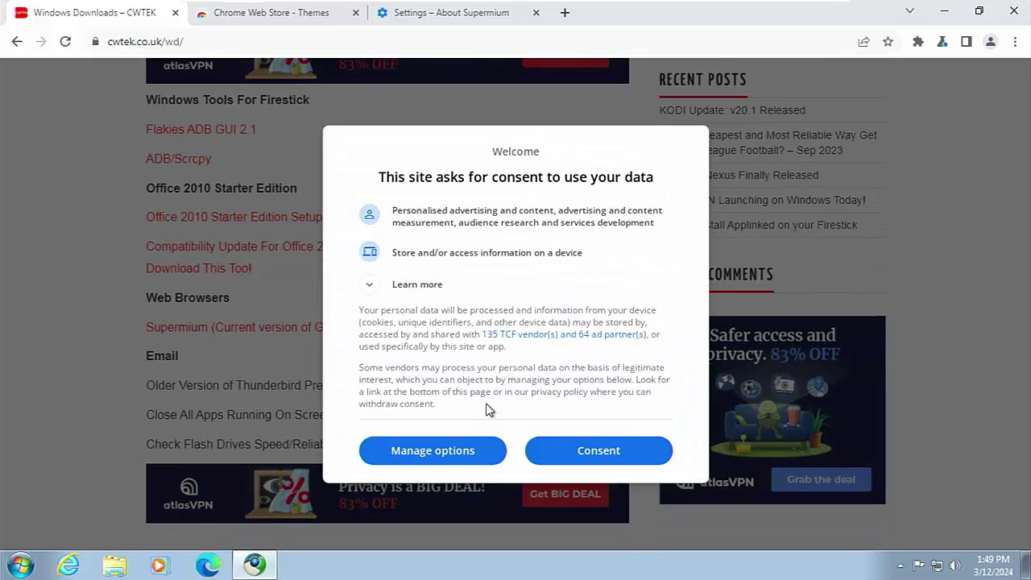
click(455, 450)
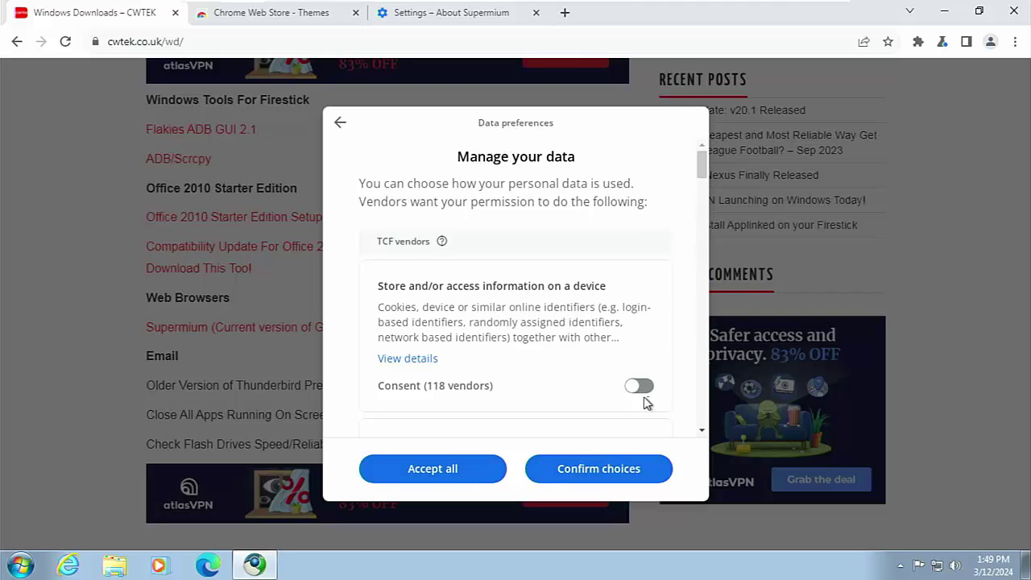
click(596, 481)
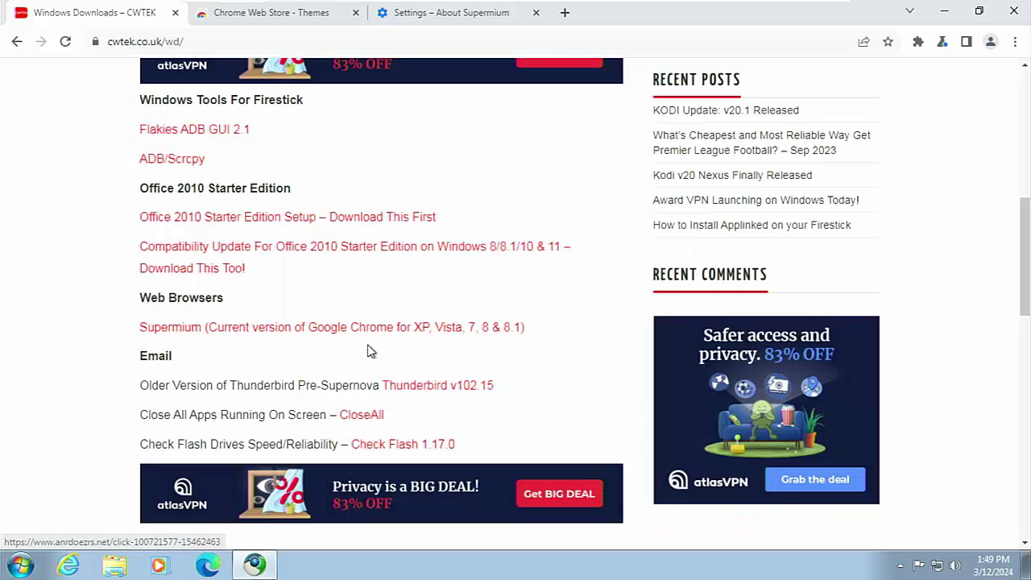
Follow the page's Supermium link to the GitHub releases, download supermium_122_64_setup.exe and show it in its folder.
click(158, 337)
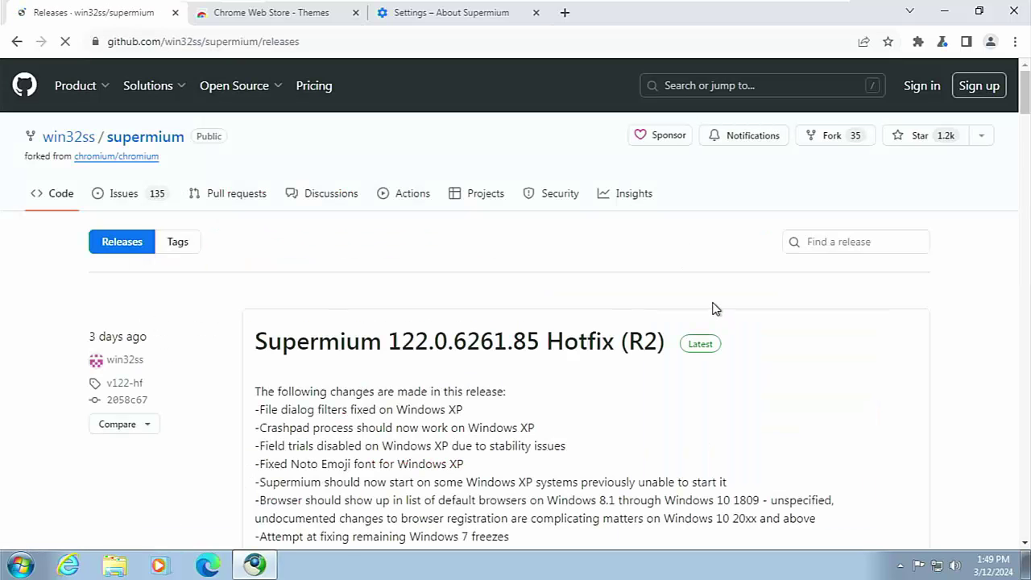
scroll(720, 295, down, 3)
scroll(653, 437, down, 3)
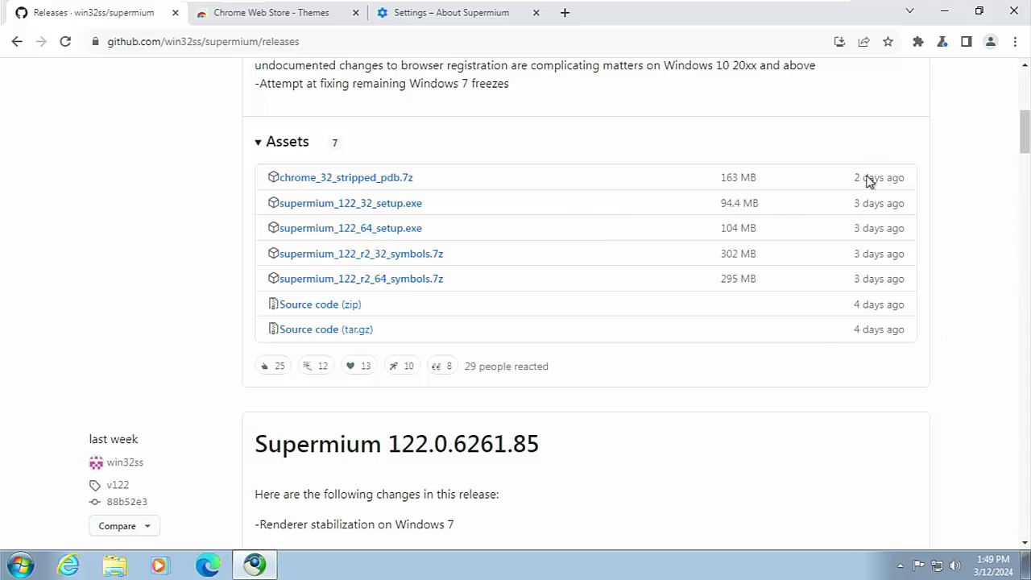
click(384, 233)
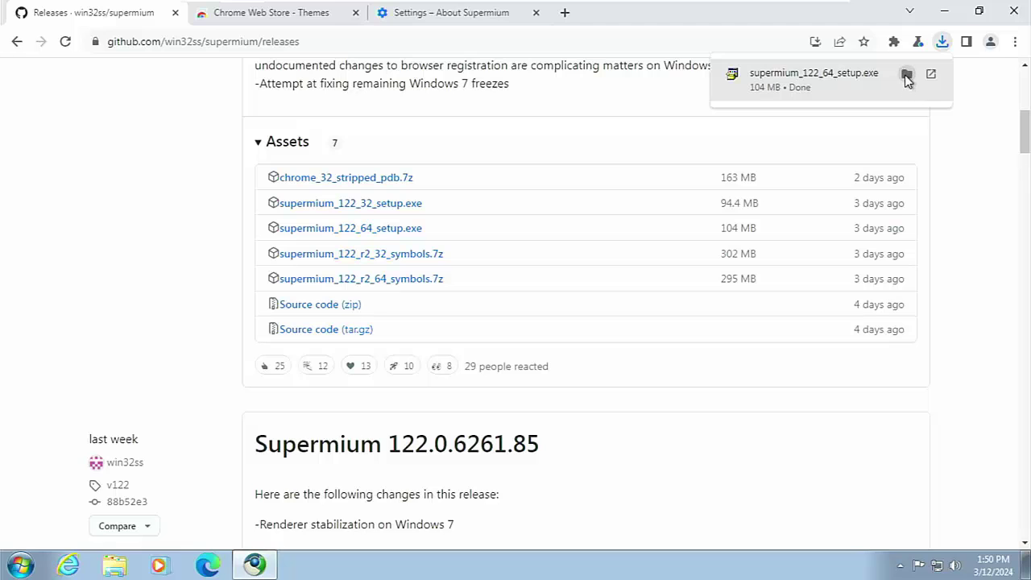
click(907, 75)
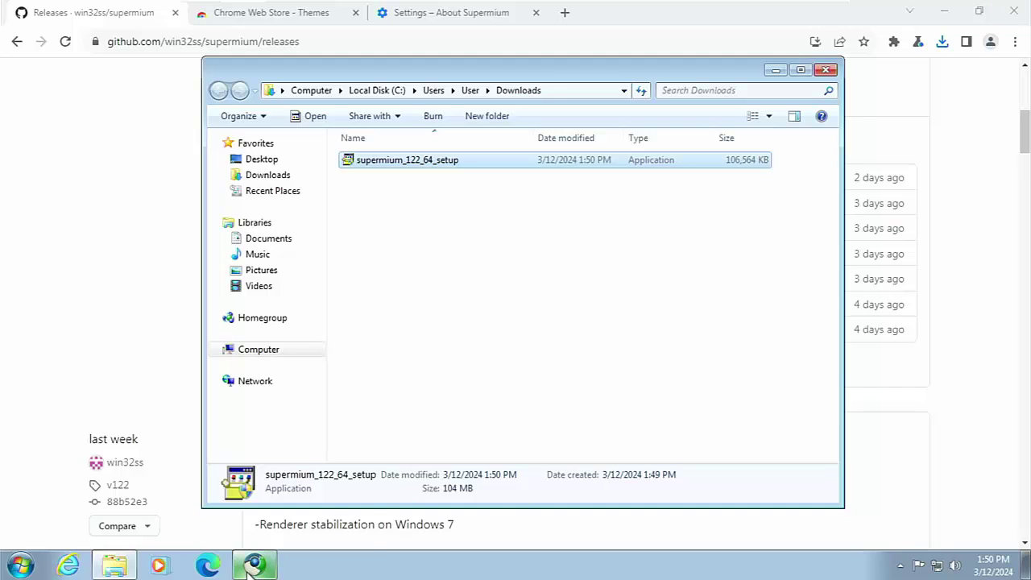
Close the Supermium browser window while keeping the Downloads folder open.
mouse_move(256, 568)
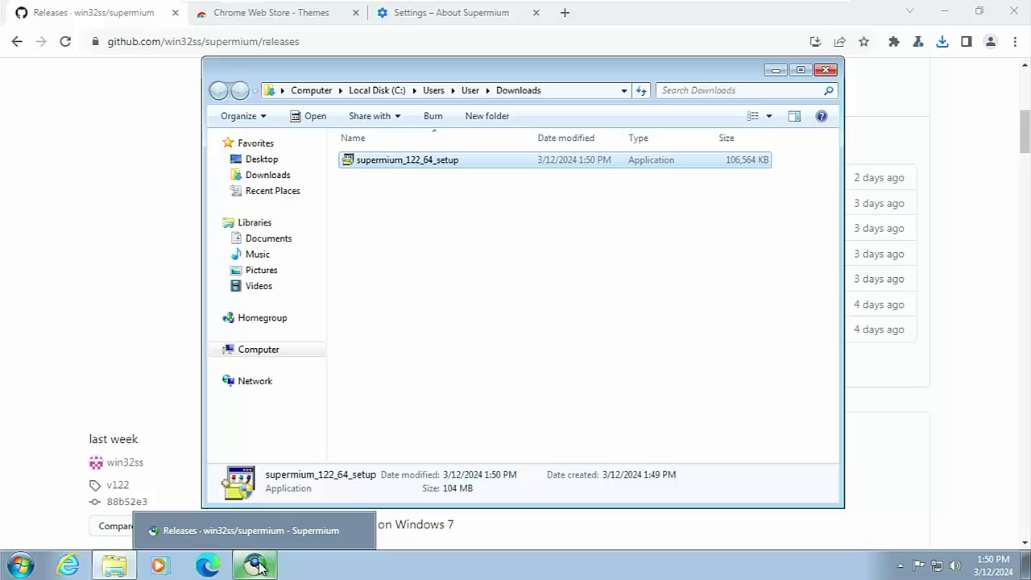
right_click(256, 567)
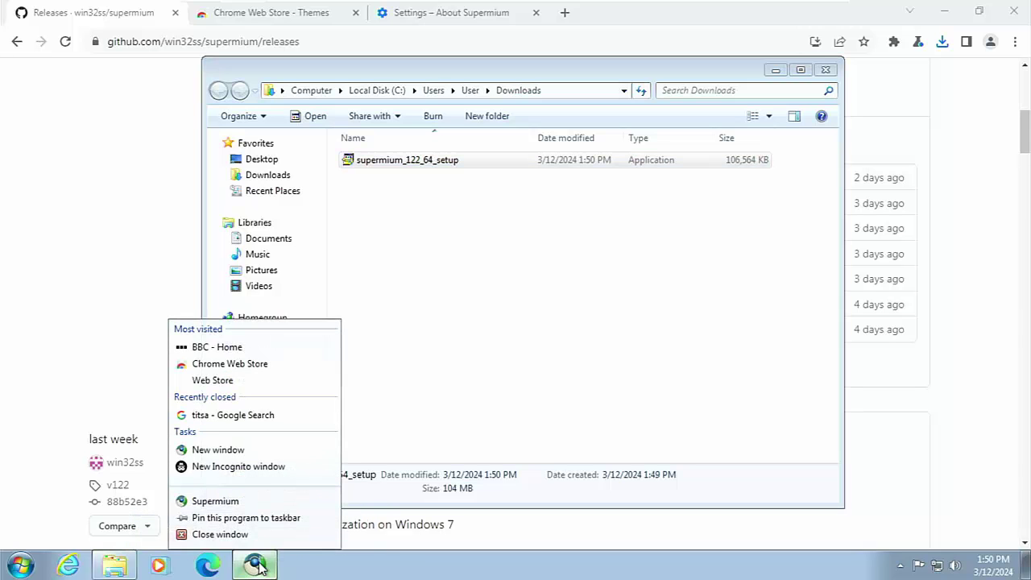
right_click(256, 566)
right_click(256, 566)
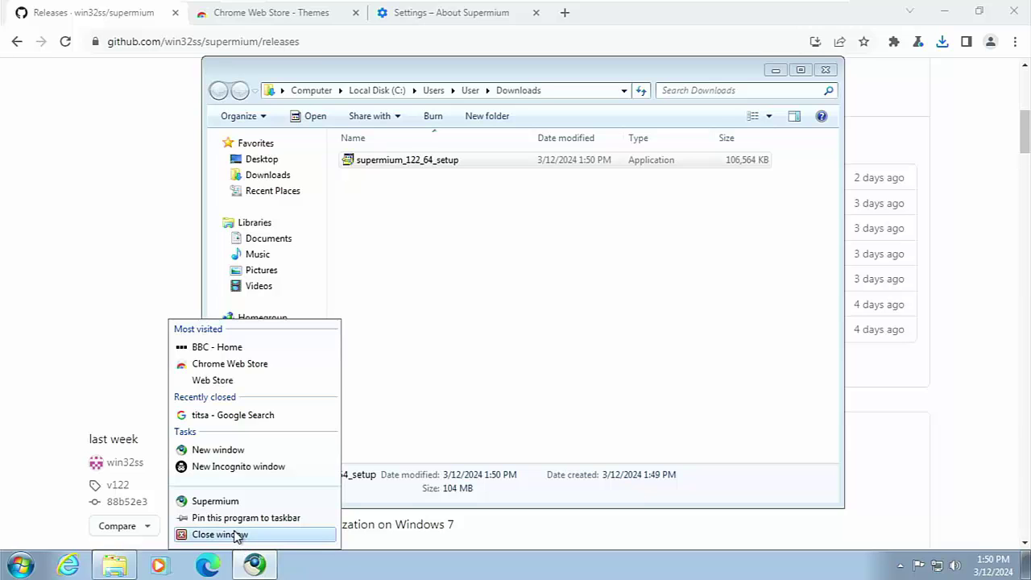
click(240, 535)
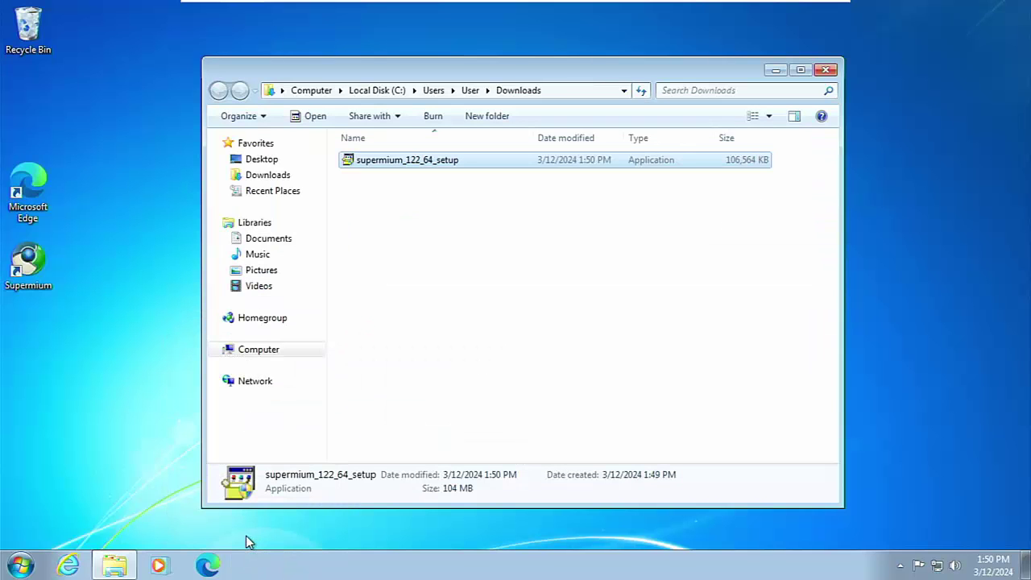
Run supermium_122_64_setup with permission to make changes and install to C:\Program Files\Supermium with all optional settings unselected.
double_click(383, 161)
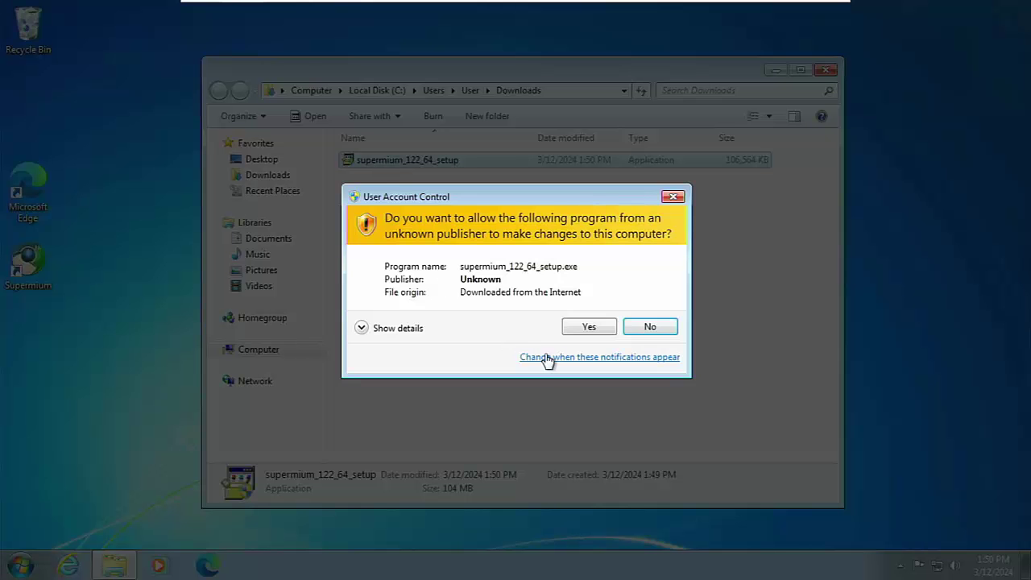
click(588, 327)
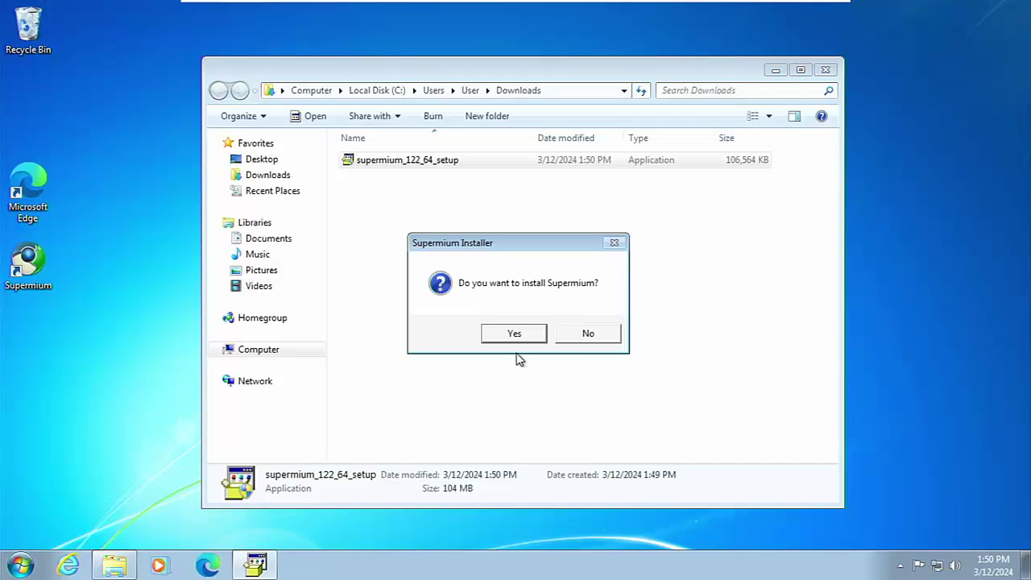
click(501, 338)
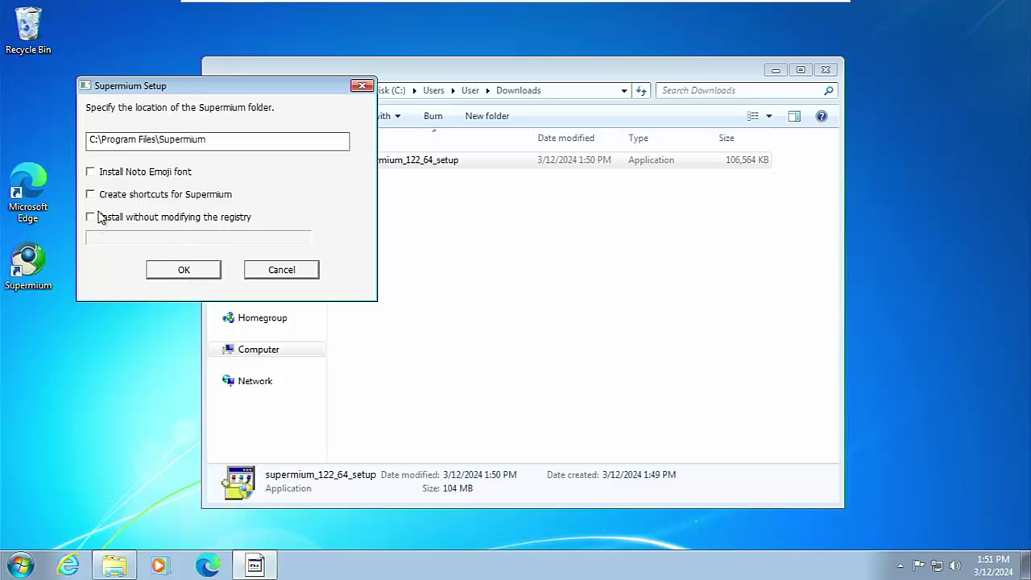
click(200, 274)
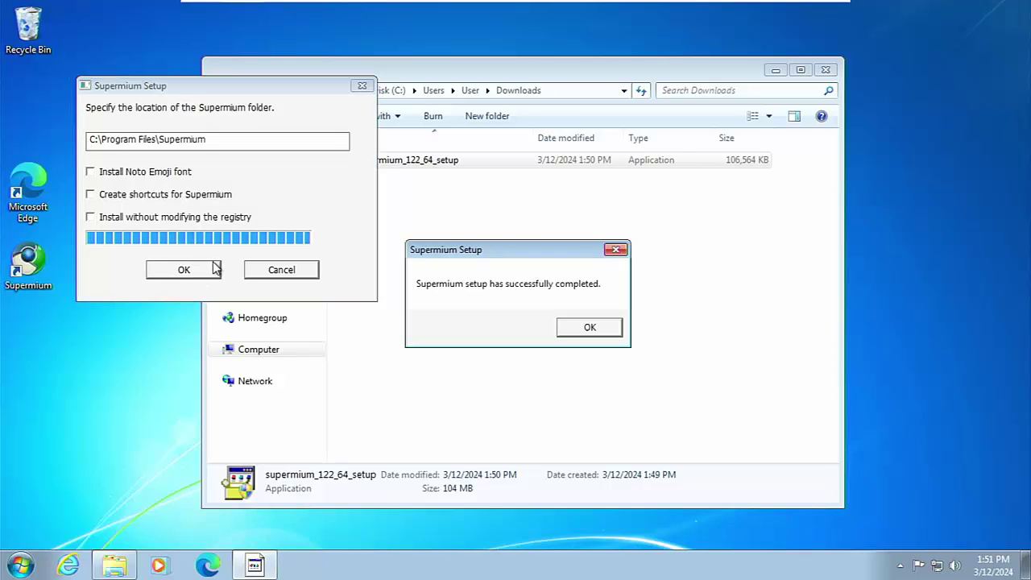
click(588, 328)
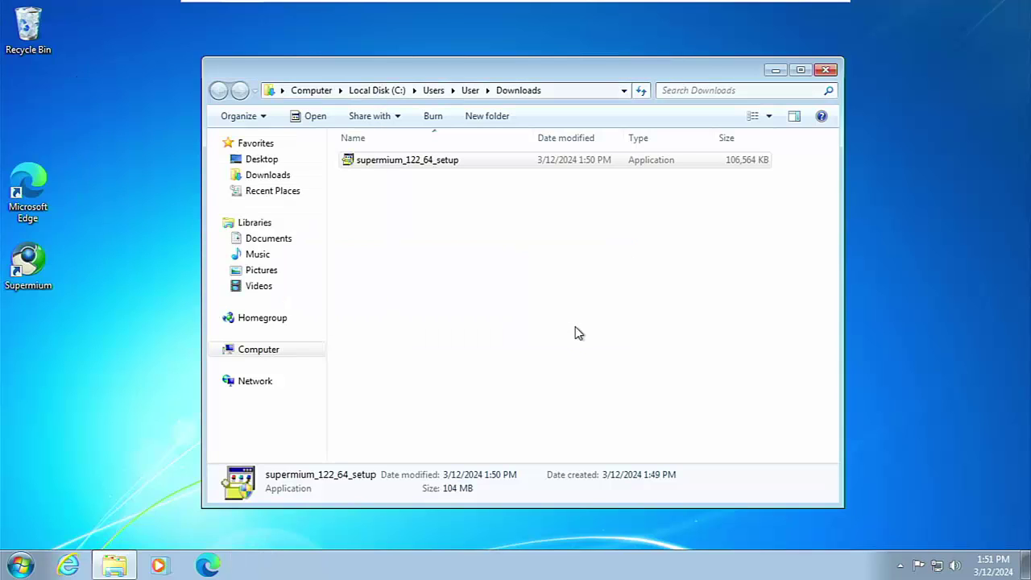
Delete supermium_122_64_setup from the Downloads folder and close the folder window.
right_click(432, 167)
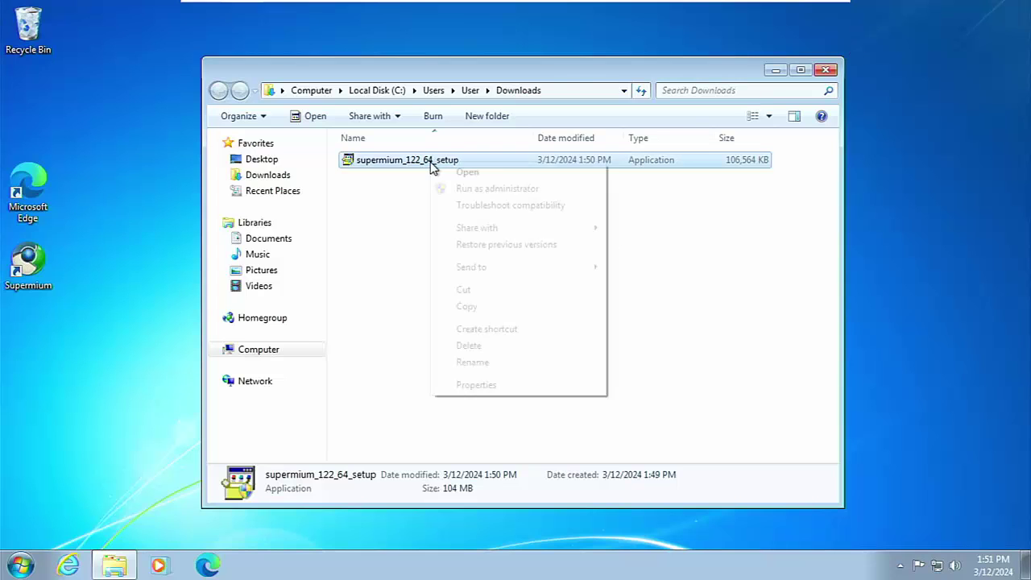
click(471, 362)
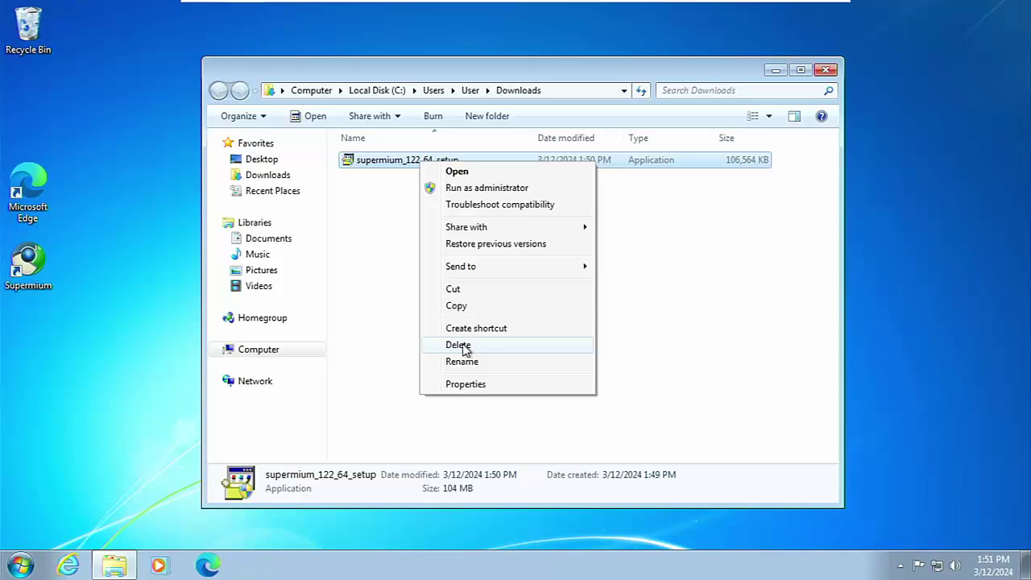
click(464, 346)
click(571, 345)
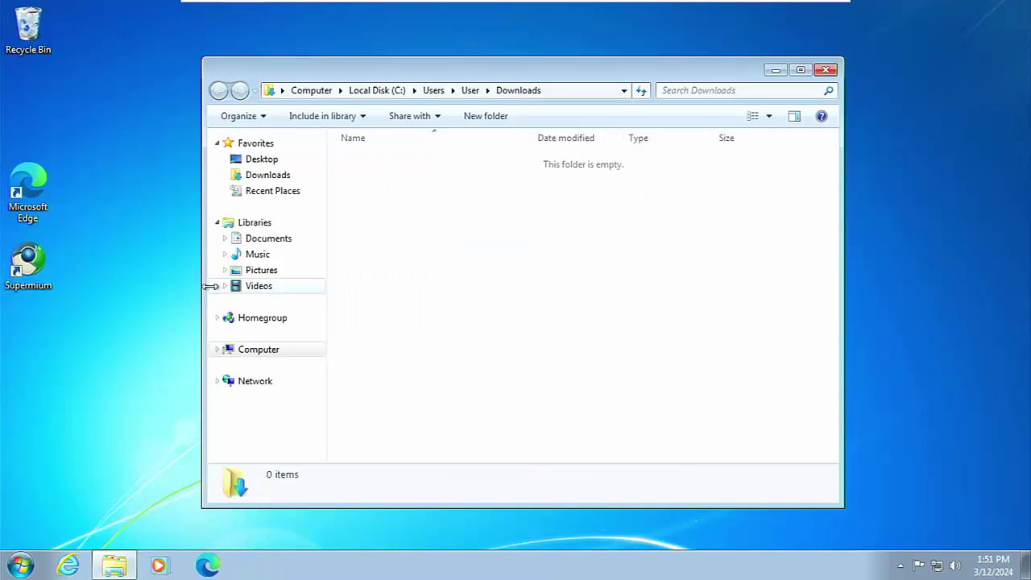
click(826, 70)
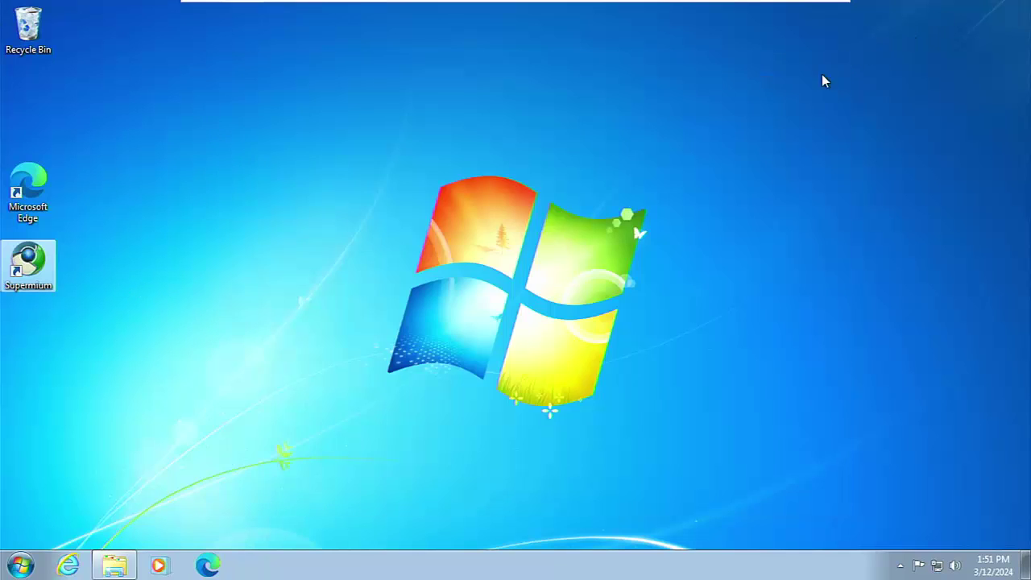
Launch Supermium from its desktop shortcut.
double_click(32, 262)
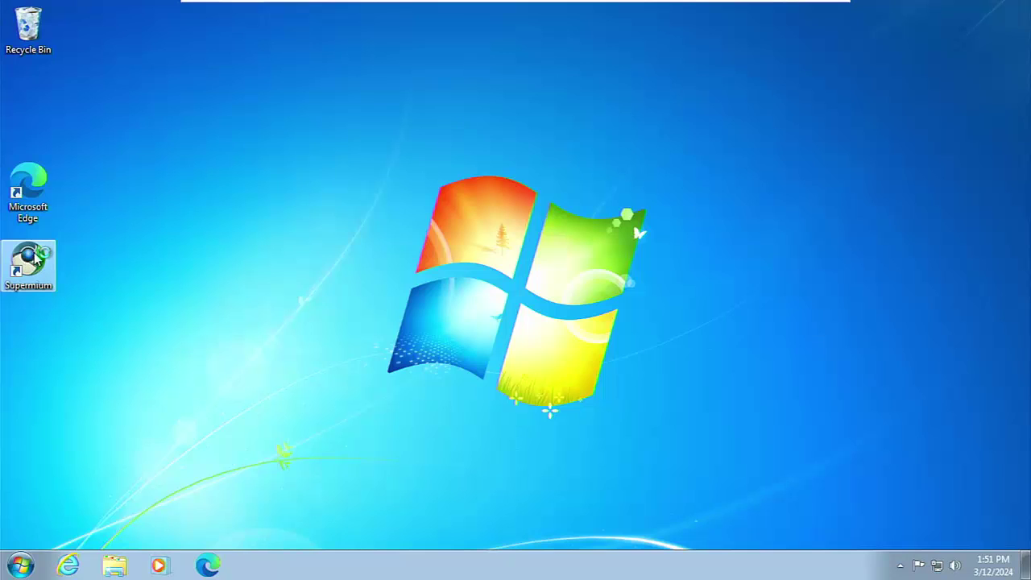